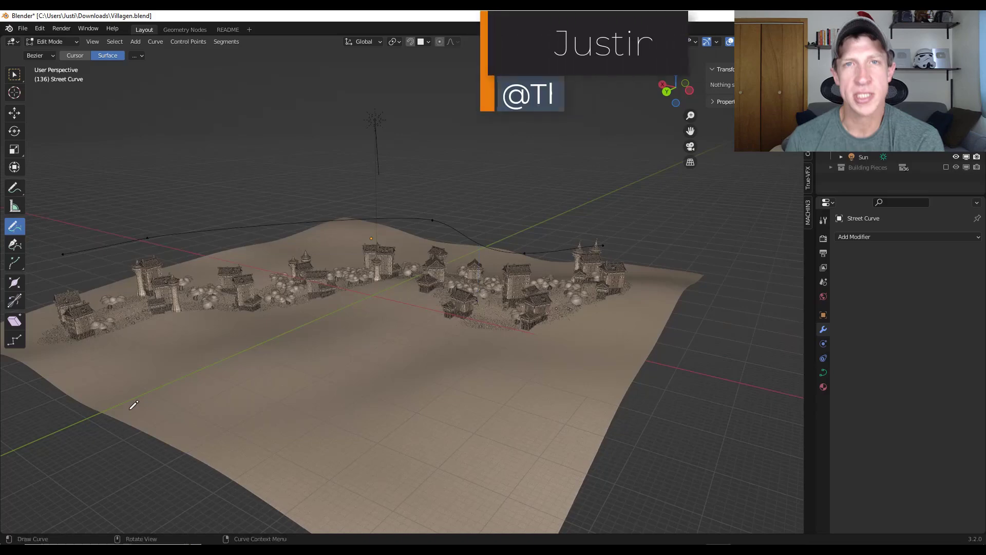
# Draw a freehand street curve across the terrain and view the buildings generated along it.
pyautogui.moveTo(209, 354)
pyautogui.mouseDown()
pyautogui.moveTo(282, 342)
pyautogui.moveTo(323, 353)
pyautogui.moveTo(374, 400)
pyautogui.moveTo(450, 436)
pyautogui.mouseUp()
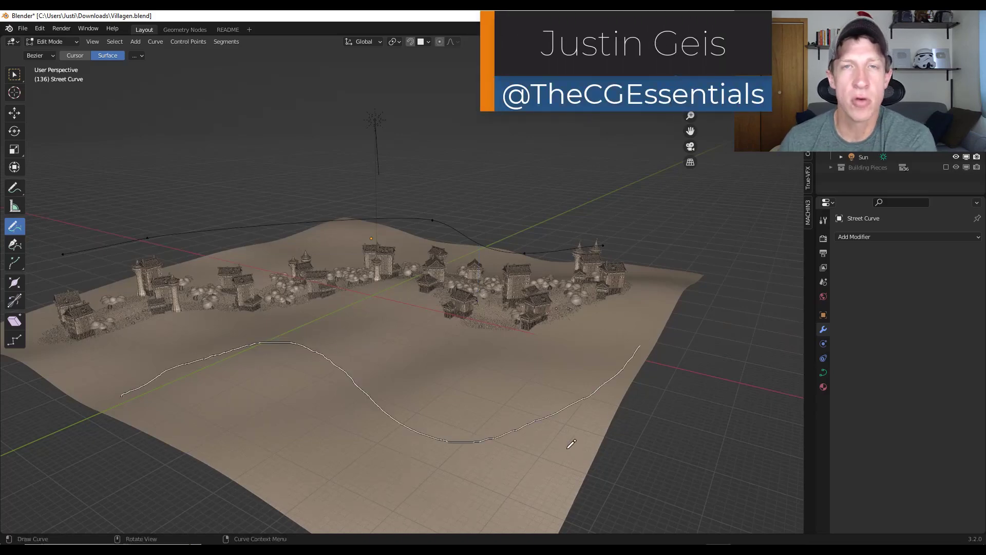
pyautogui.scroll(4, 501, 452)
pyautogui.moveTo(501, 452)
pyautogui.mouseDown(button='middle')
pyautogui.moveTo(447, 440)
pyautogui.moveTo(446, 421)
pyautogui.mouseUp(button='middle')
pyautogui.scroll(-3, 447, 440)
pyautogui.scroll(6, 447, 421)
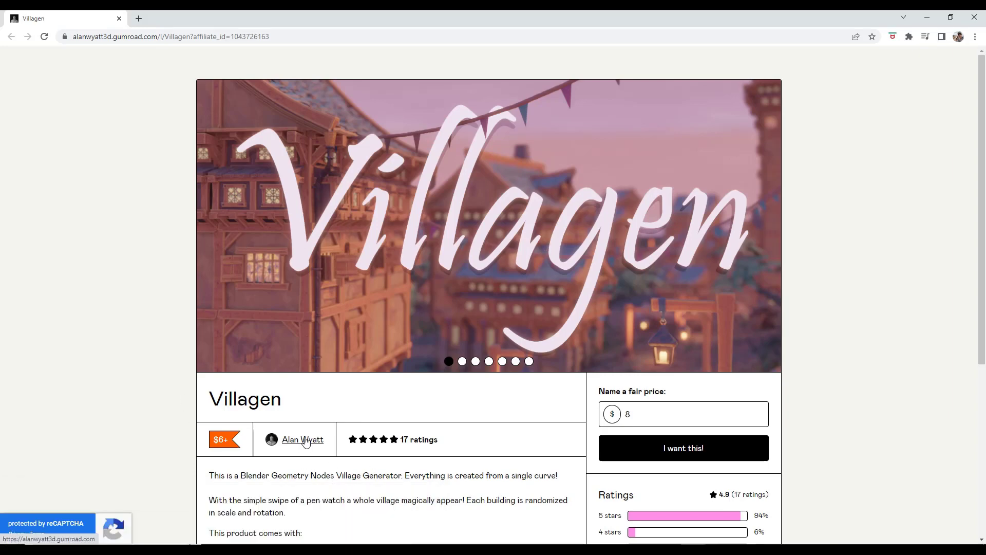
# Scroll the Villagen Gumroad page and step through the product image carousel.
pyautogui.scroll(-1, 305, 441)
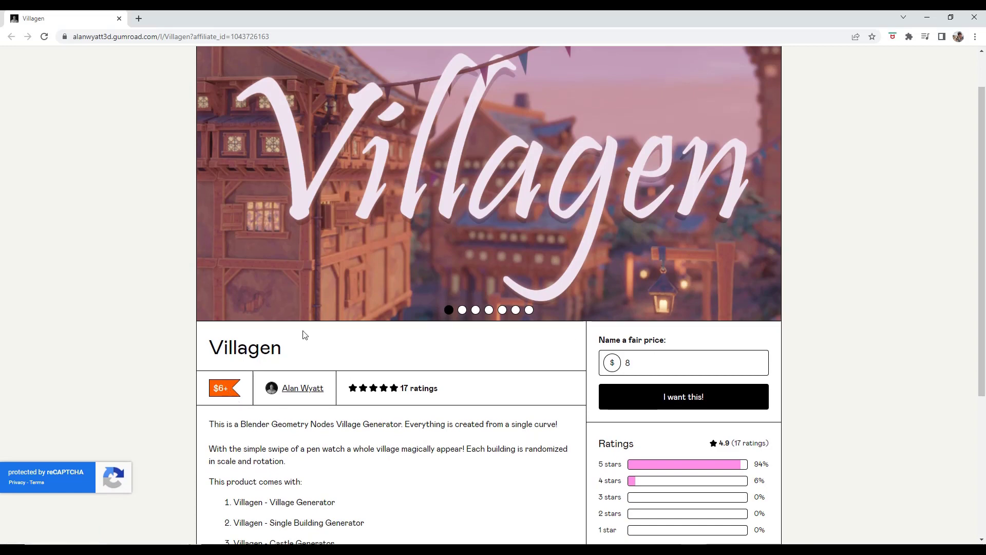
pyautogui.scroll(1, 327, 302)
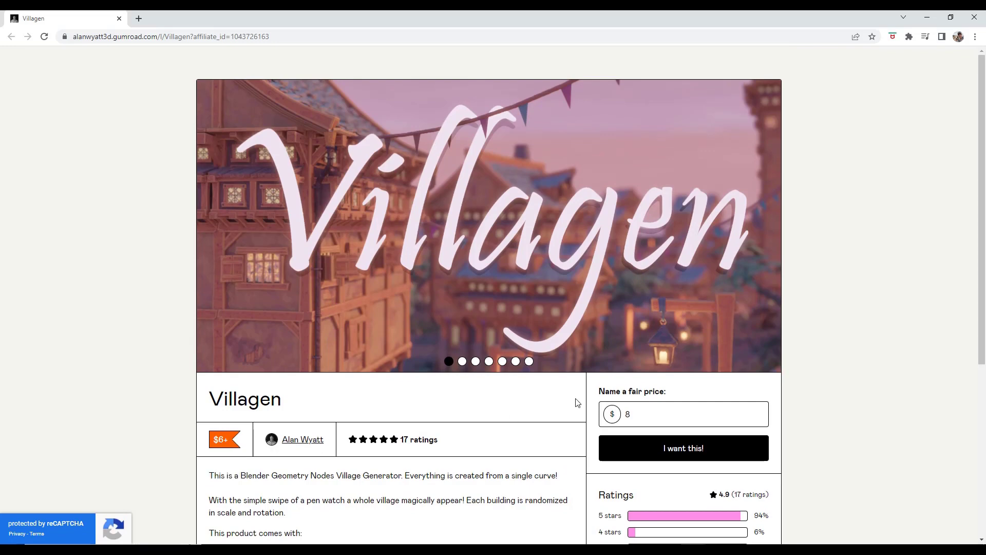
pyautogui.scroll(-5, 672, 408)
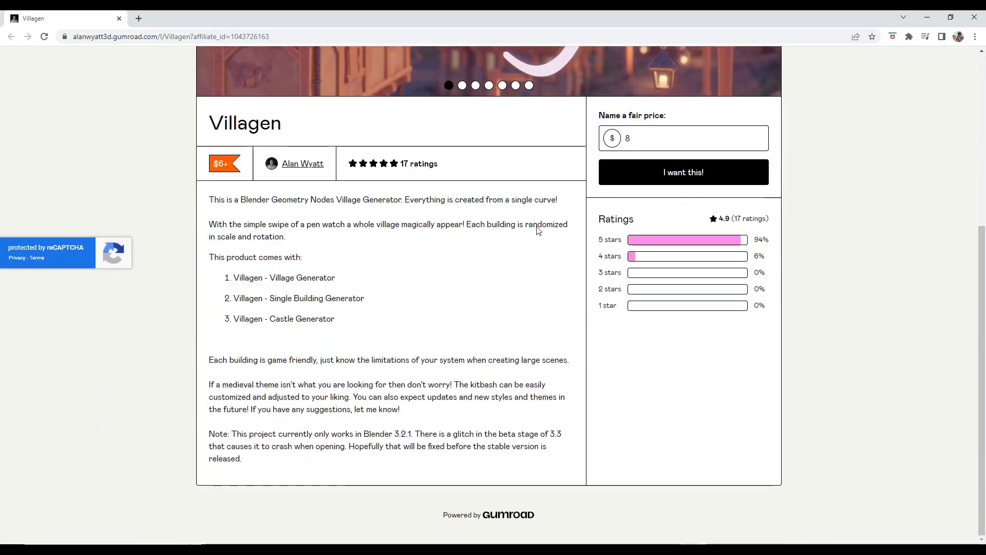
pyautogui.scroll(5, 427, 318)
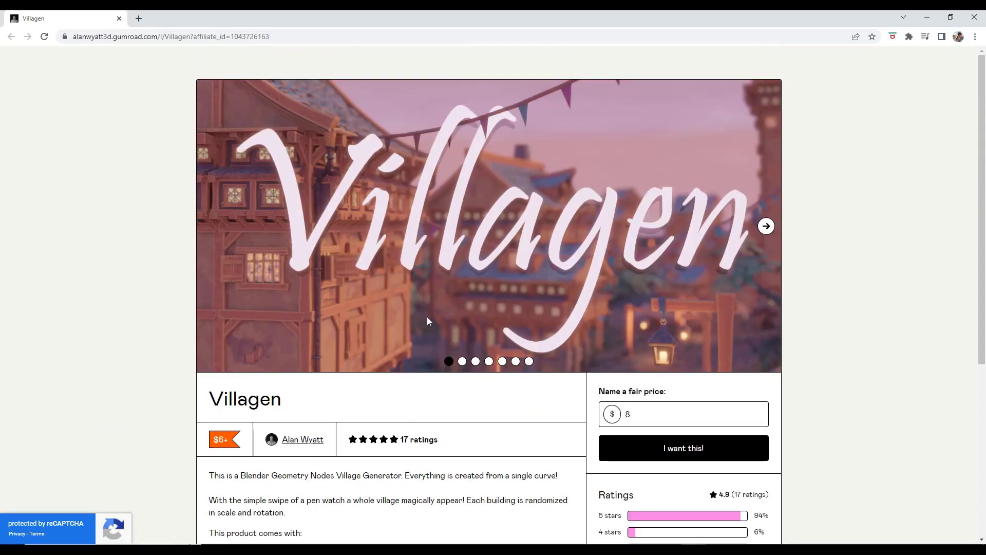
pyautogui.click(766, 227)
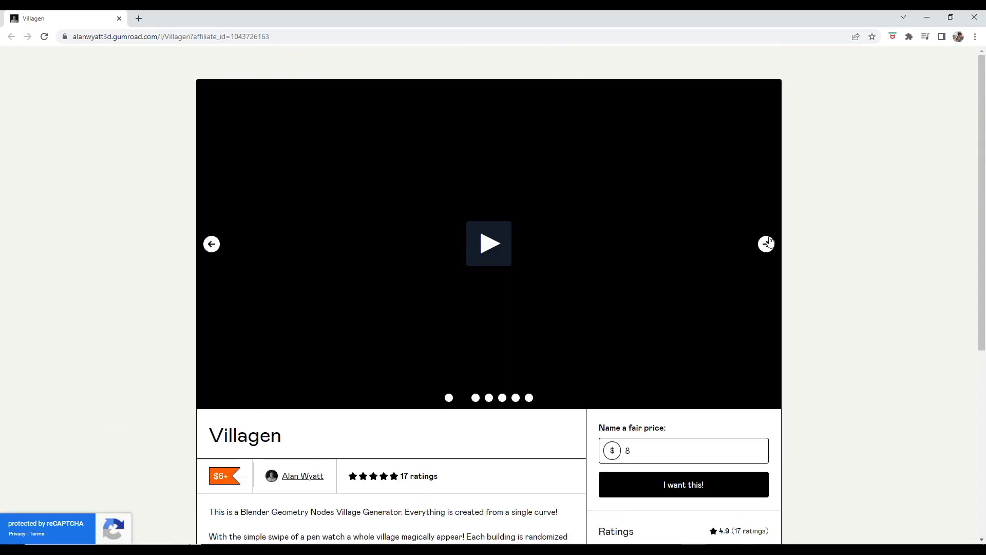
pyautogui.click(766, 242)
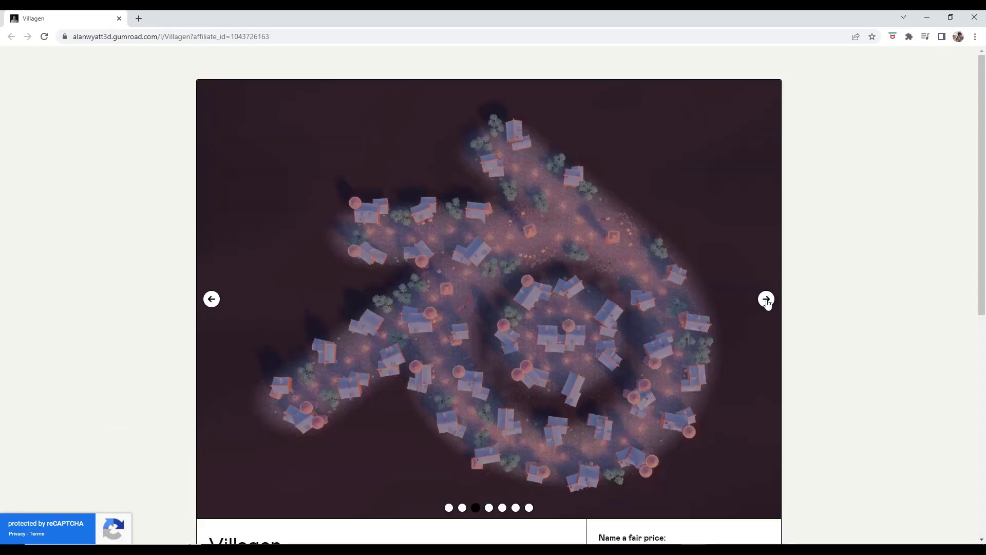
pyautogui.click(766, 299)
pyautogui.scroll(-5, 728, 294)
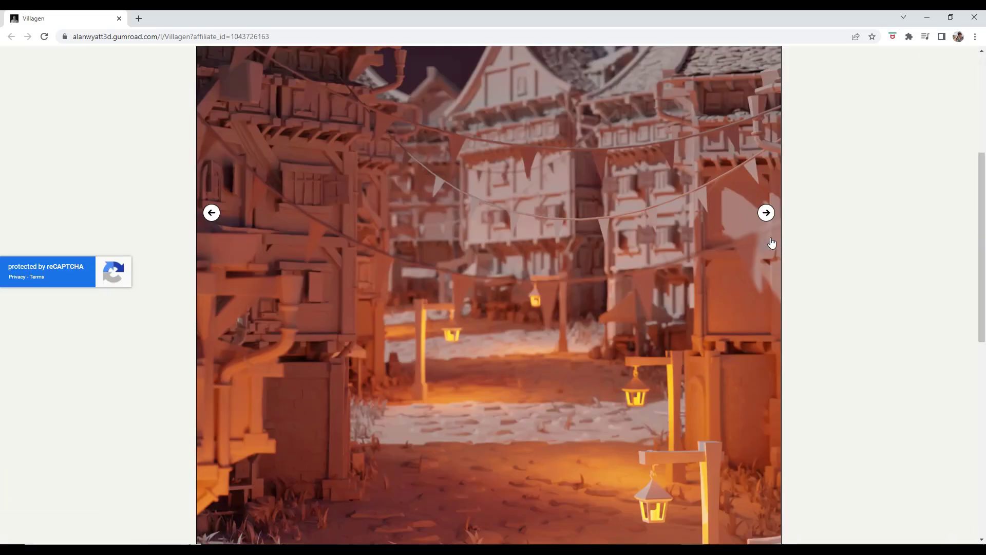
pyautogui.click(767, 212)
# Highlight the Village Generator and Single Building Generator items in the product list.
pyautogui.scroll(-10, 473, 291)
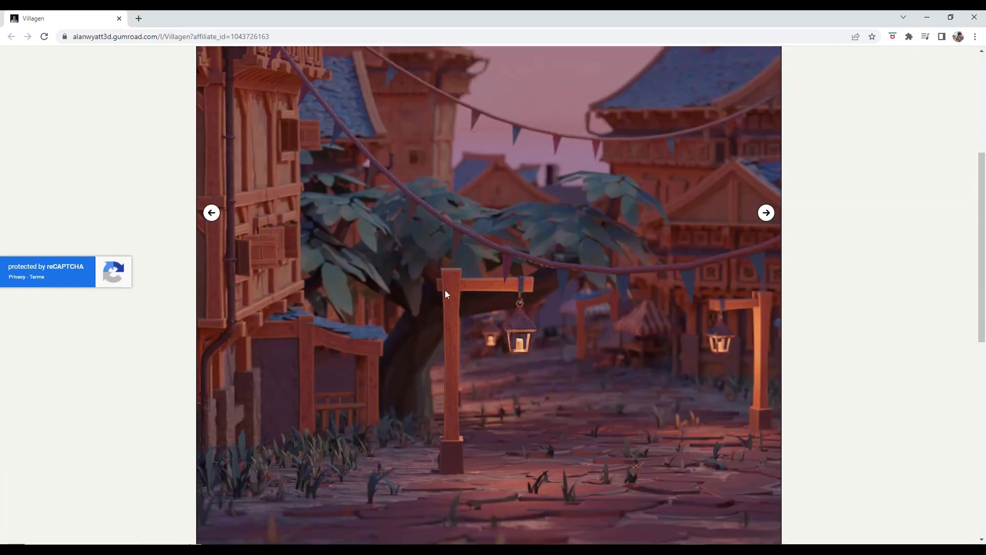
pyautogui.scroll(-3, 409, 303)
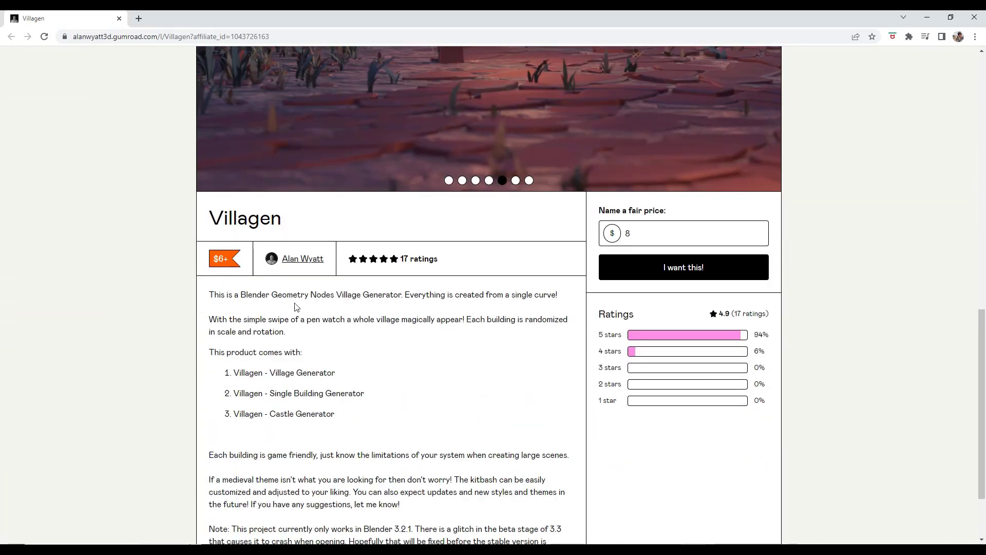
pyautogui.scroll(-2, 304, 410)
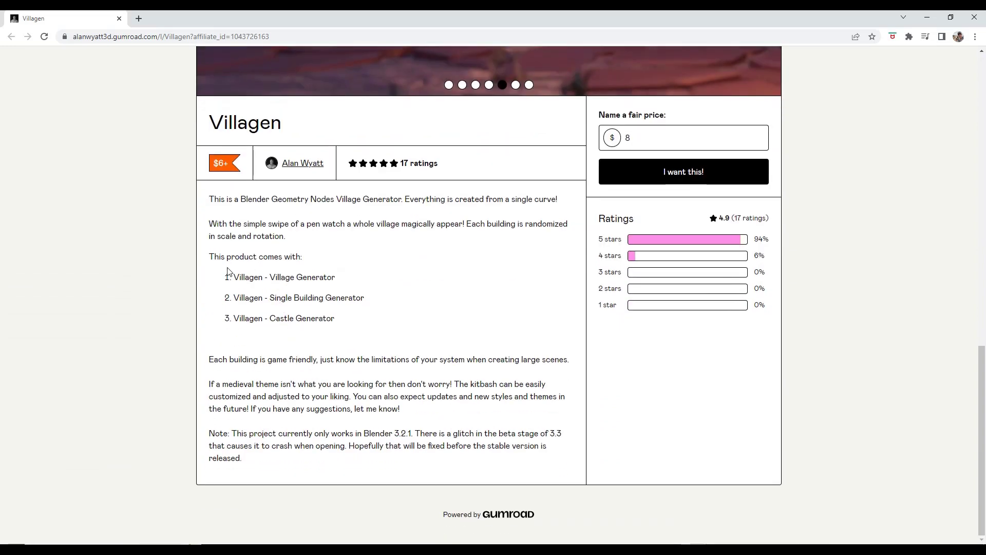
pyautogui.moveTo(234, 279); pyautogui.dragTo(339, 279)
pyautogui.moveTo(235, 299)
pyautogui.mouseDown()
pyautogui.moveTo(367, 306)
pyautogui.moveTo(233, 317)
pyautogui.mouseUp()
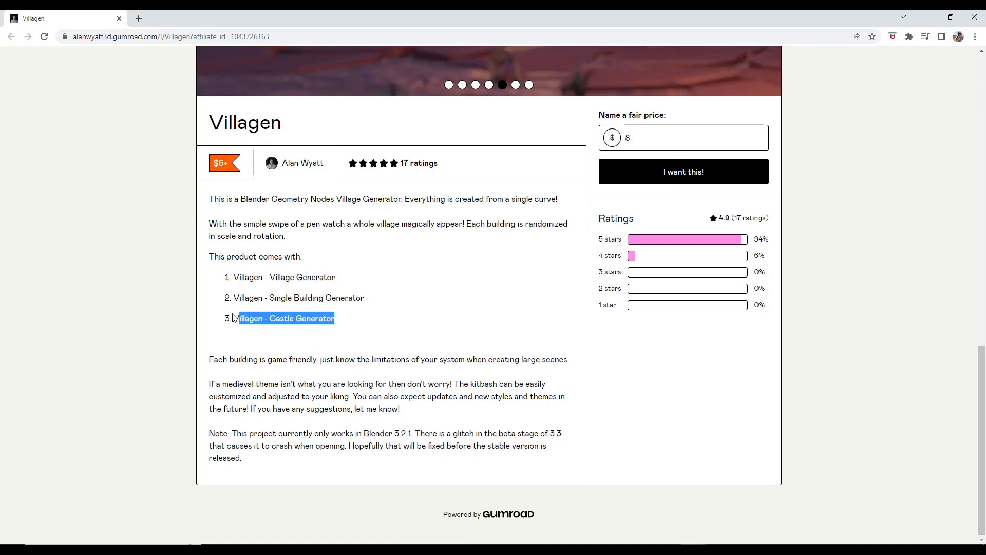
pyautogui.click(310, 318)
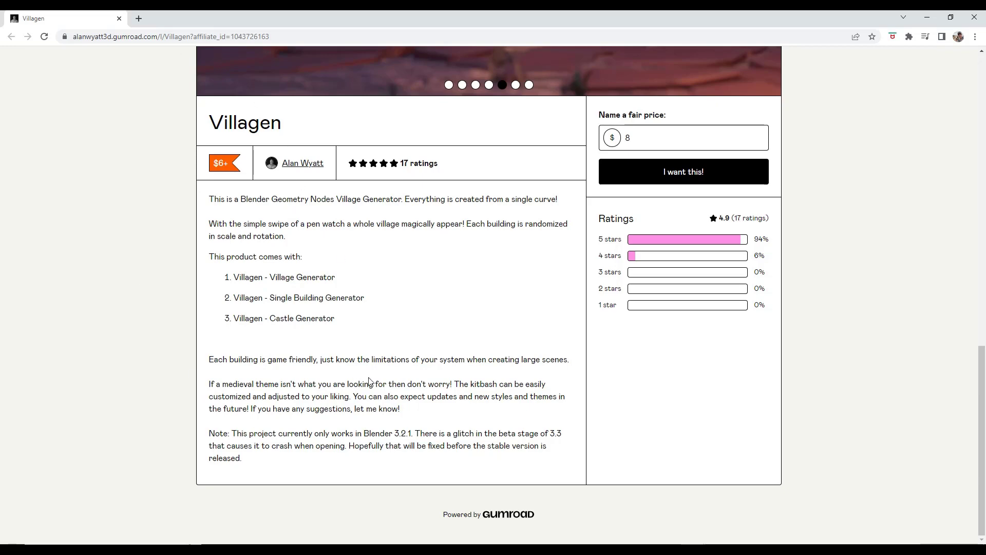
# Return to an earlier product image, then minimize the browser to get back to Blender.
pyautogui.scroll(8, 369, 382)
pyautogui.click(212, 119)
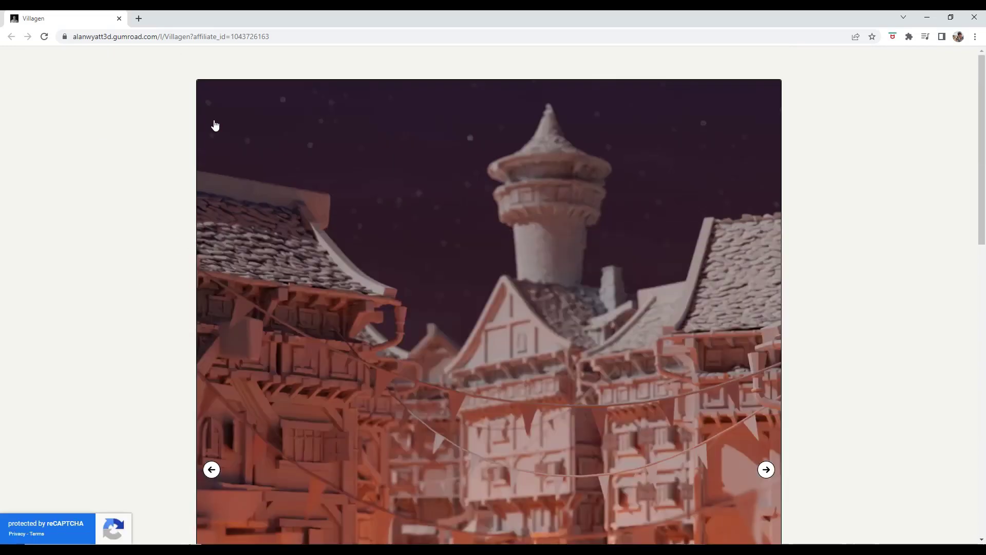
pyautogui.scroll(-1, 370, 349)
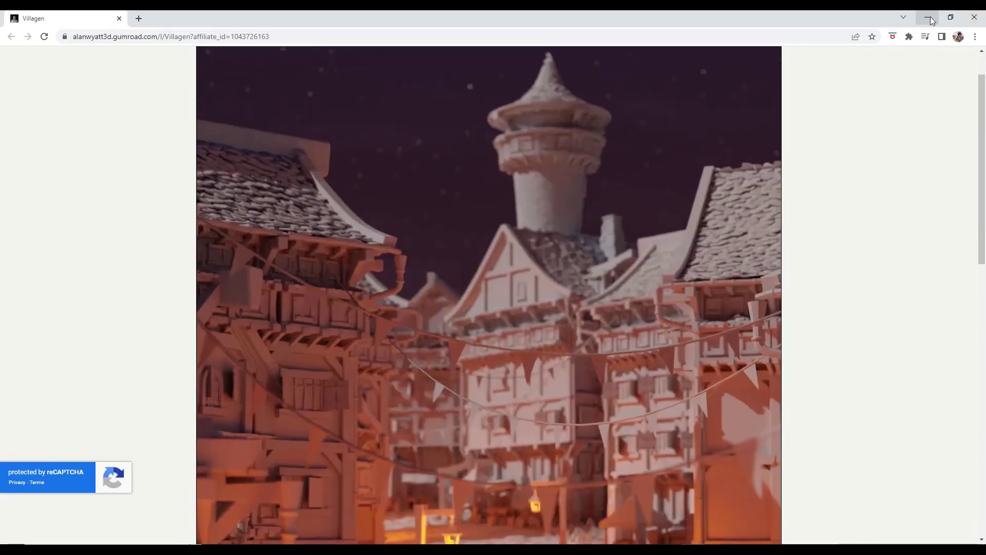
pyautogui.click(929, 16)
pyautogui.scroll(-6, 482, 343)
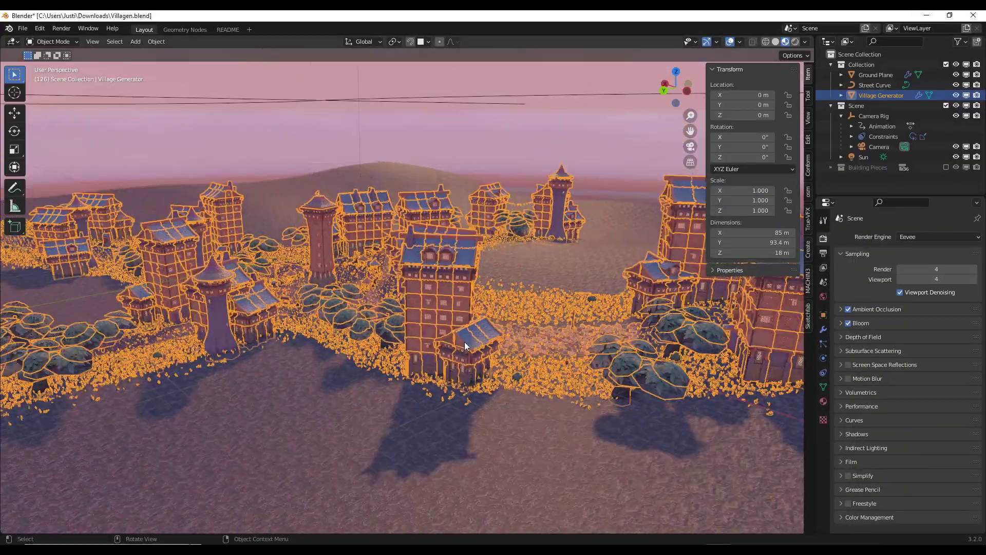
# Set the GeometryNodes modifier Seed to 500 and view the regenerated village from above.
pyautogui.moveTo(464, 341); pyautogui.dragTo(395, 307, button='middle')
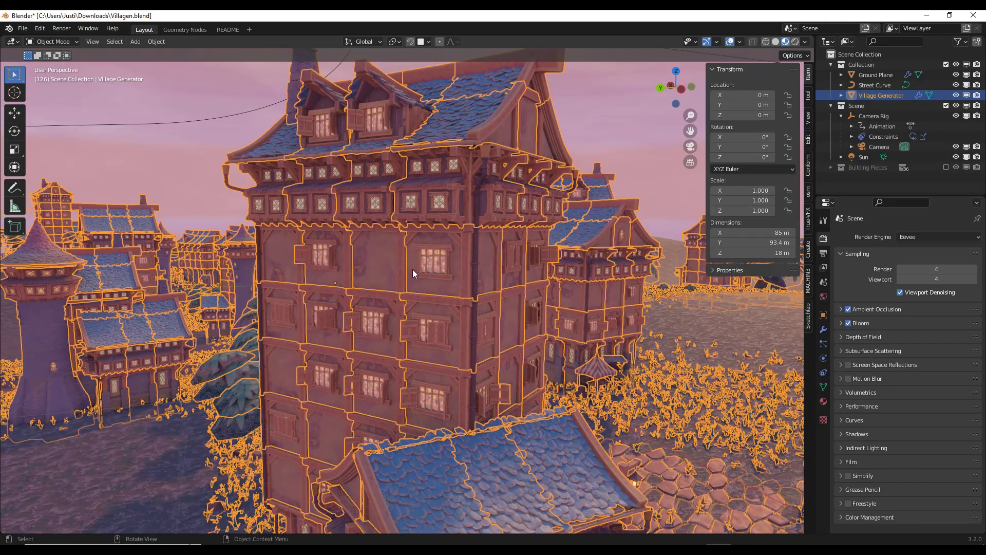
pyautogui.moveTo(428, 319); pyautogui.dragTo(516, 341, button='middle')
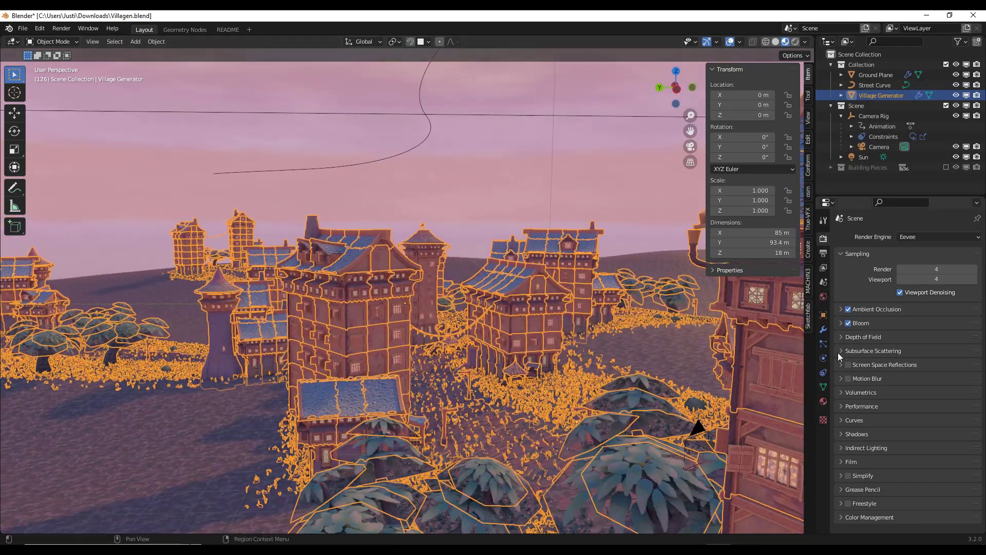
pyautogui.click(822, 329)
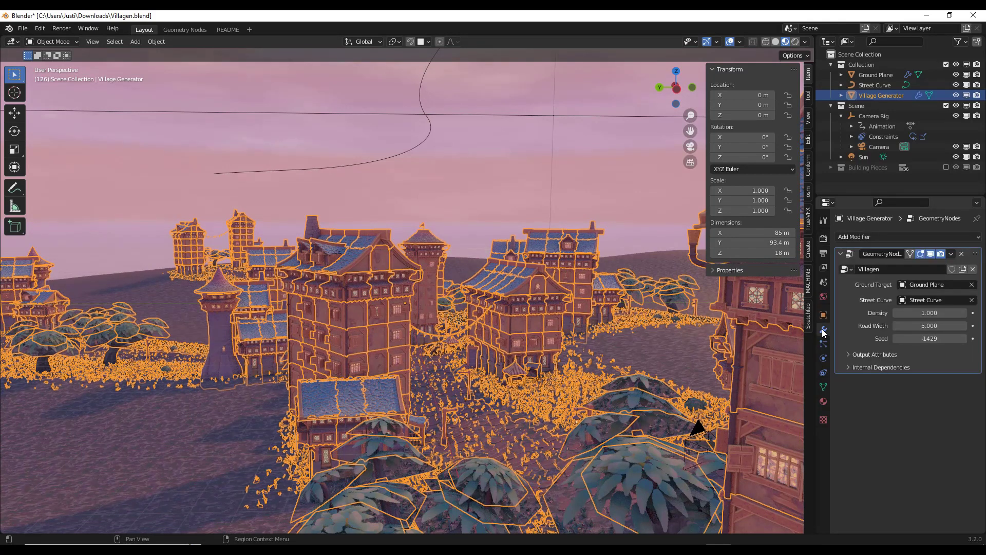
pyautogui.click(927, 338)
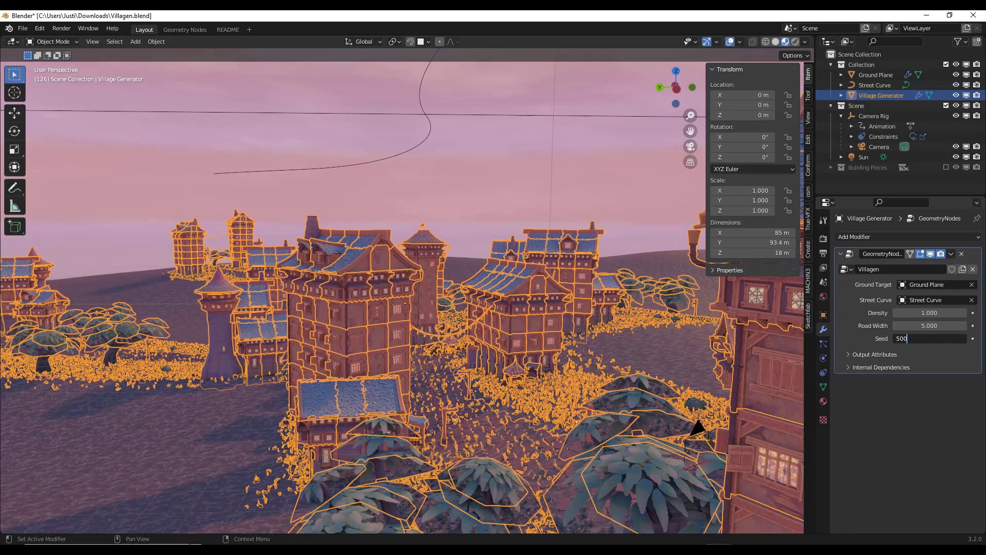
pyautogui.press('Return')
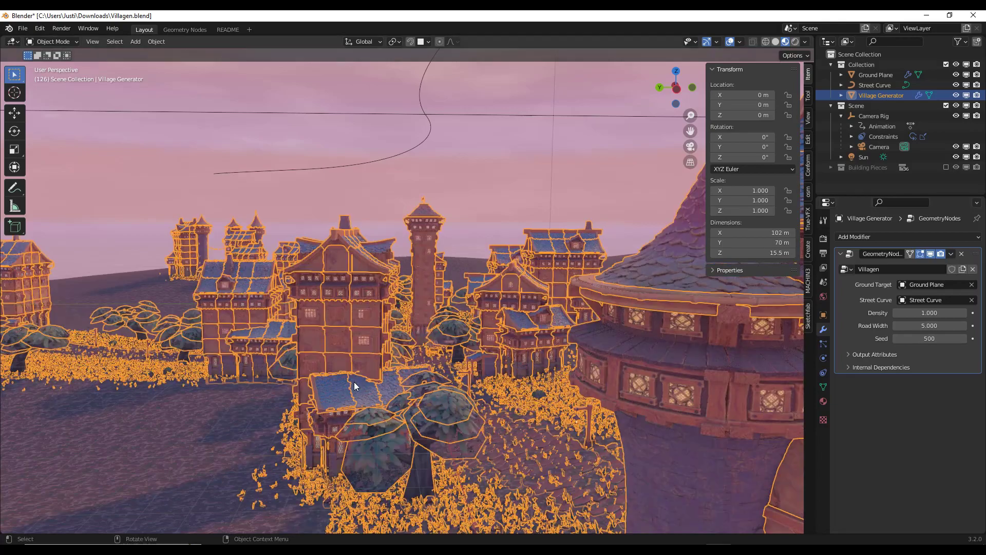
pyautogui.moveTo(400, 354); pyautogui.dragTo(401, 380, button='middle')
pyautogui.scroll(-4, 408, 349)
# Delete the horizontal spline's control points from the Street Curve in Edit Mode.
pyautogui.scroll(-2, 440, 332)
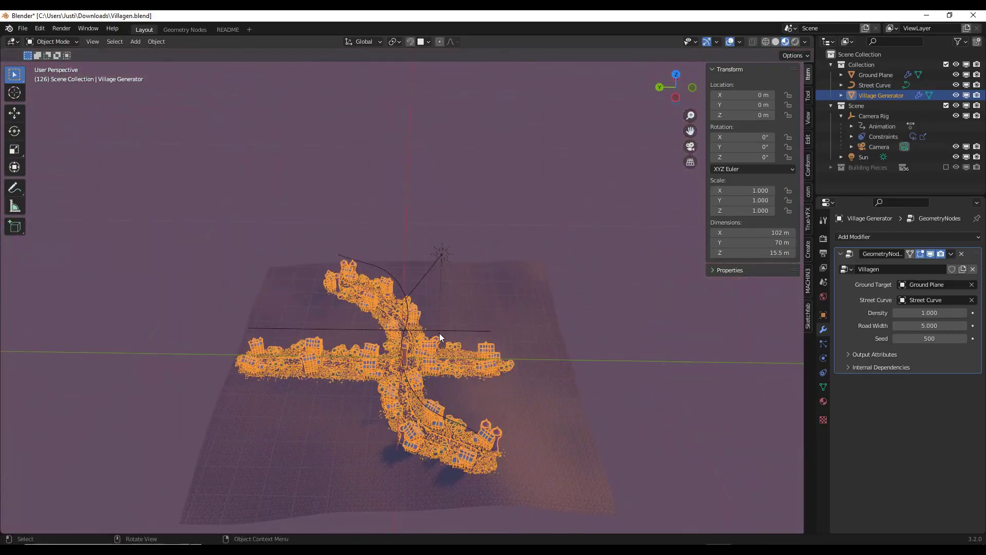
pyautogui.click(439, 333)
pyautogui.scroll(4, 442, 338)
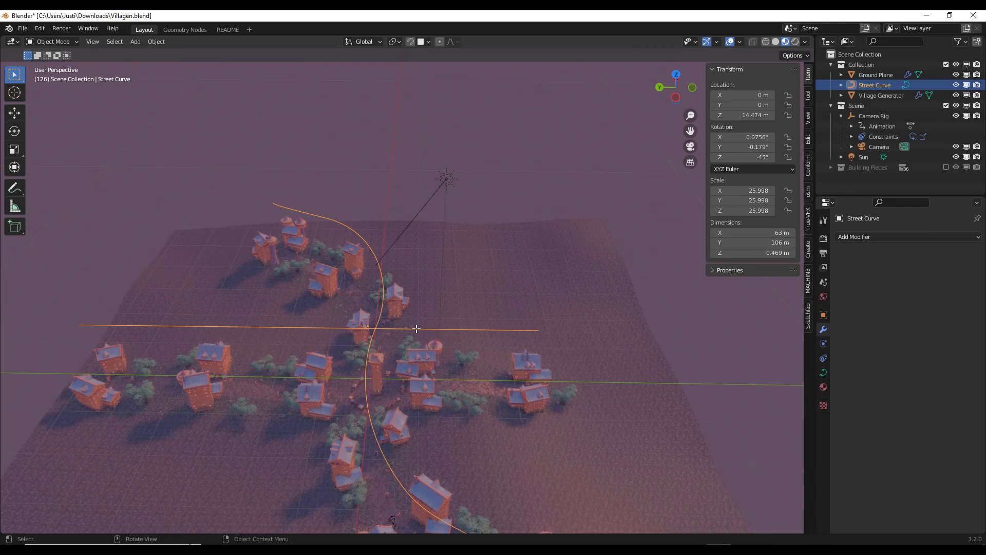
pyautogui.press('Tab')
pyautogui.moveTo(65, 311); pyautogui.dragTo(552, 351)
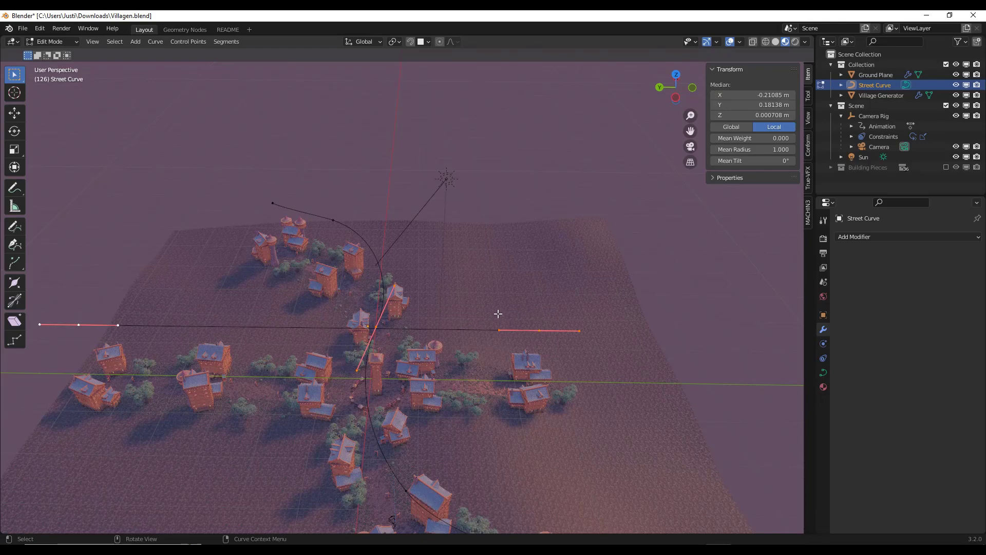
pyautogui.click(501, 334)
pyautogui.keyDown('shift'); pyautogui.moveTo(63, 313); pyautogui.dragTo(128, 353); pyautogui.keyUp('shift')
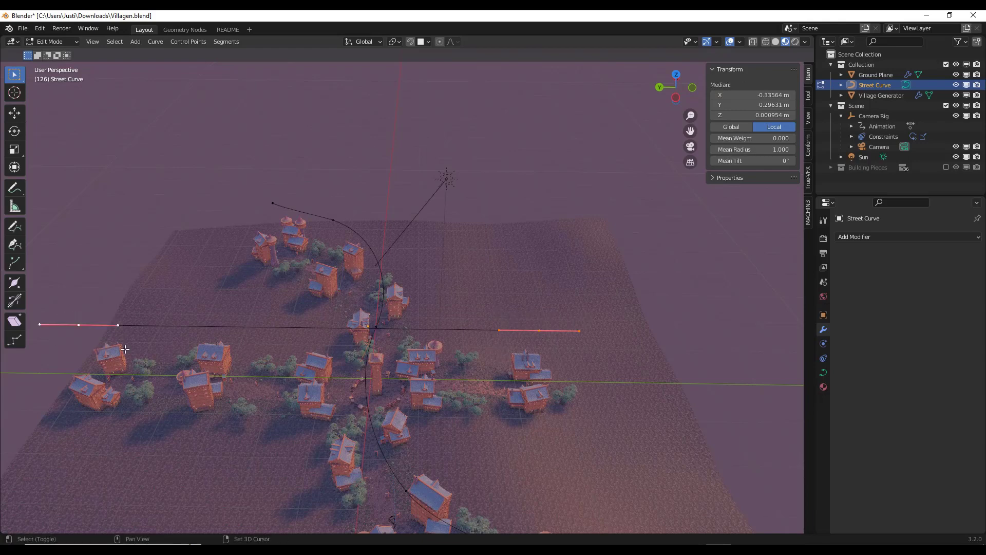
pyautogui.press('x')
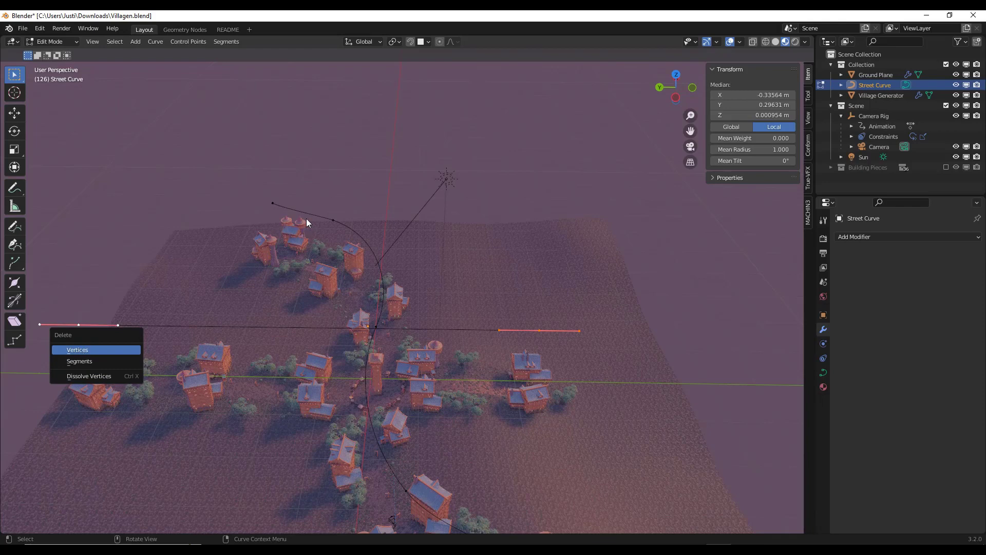
pyautogui.press('Return')
pyautogui.moveTo(430, 417); pyautogui.dragTo(434, 325, button='middle')
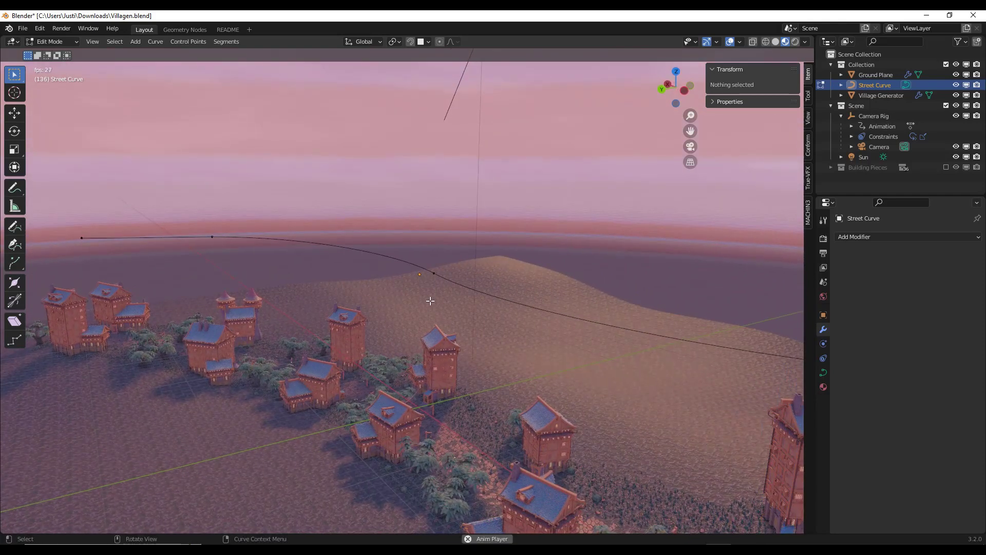
# Move a Street Curve control point about 11.88 m along the Y axis.
pyautogui.press('Tab')
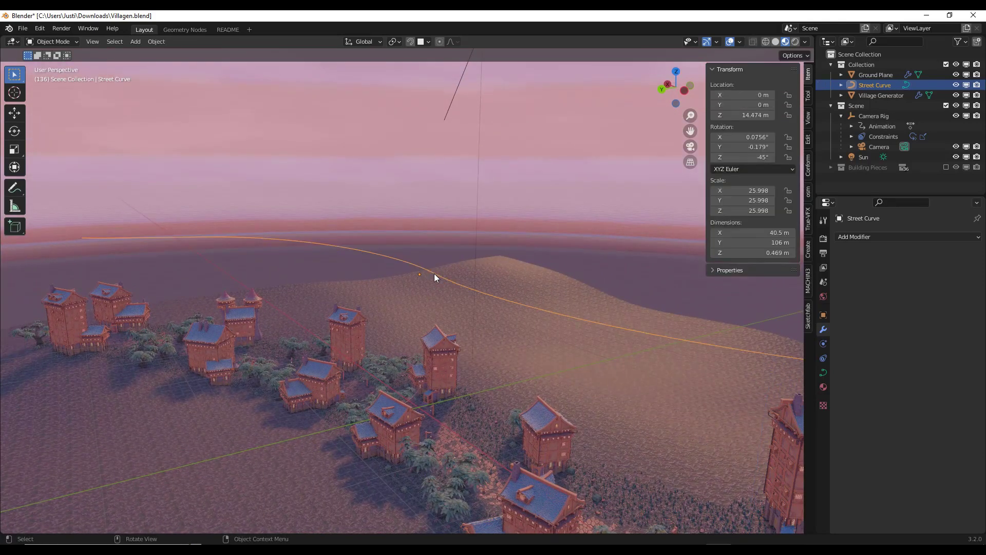
pyautogui.press('Tab')
pyautogui.moveTo(417, 260); pyautogui.dragTo(452, 297)
pyautogui.moveTo(452, 297); pyautogui.dragTo(503, 385, button='middle')
pyautogui.press('g')
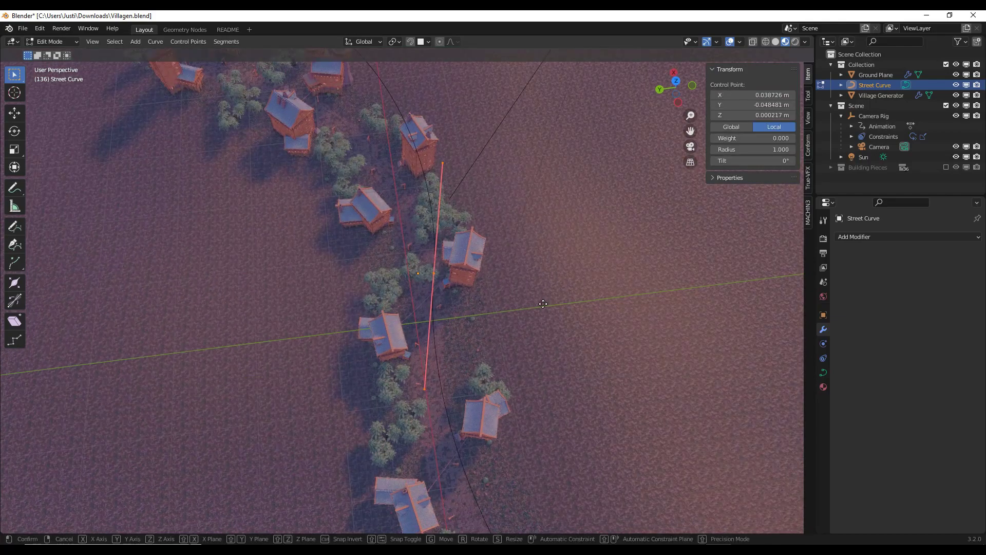
pyautogui.press('y')
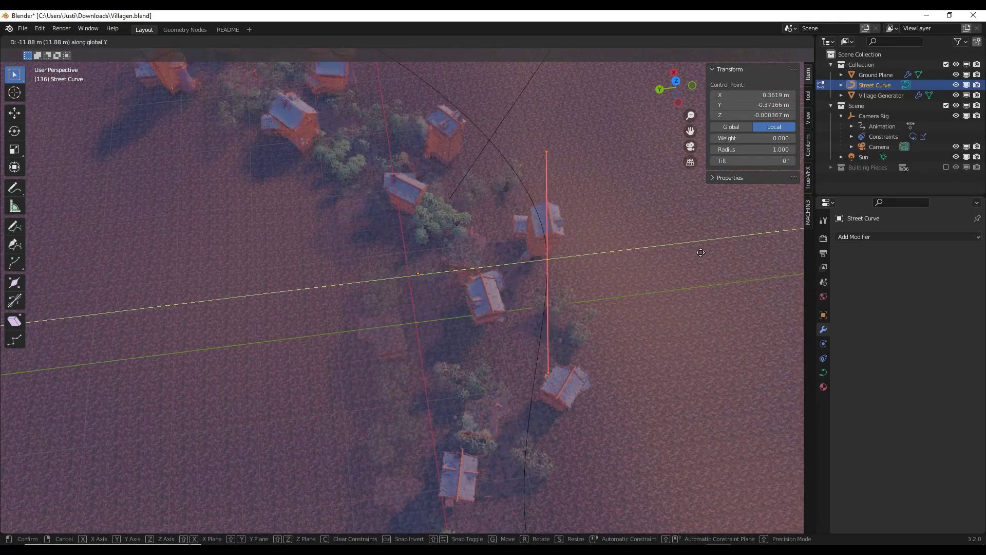
pyautogui.click(664, 261)
# Switch the viewport to Solid shading and view the village from low down.
pyautogui.scroll(-3, 377, 279)
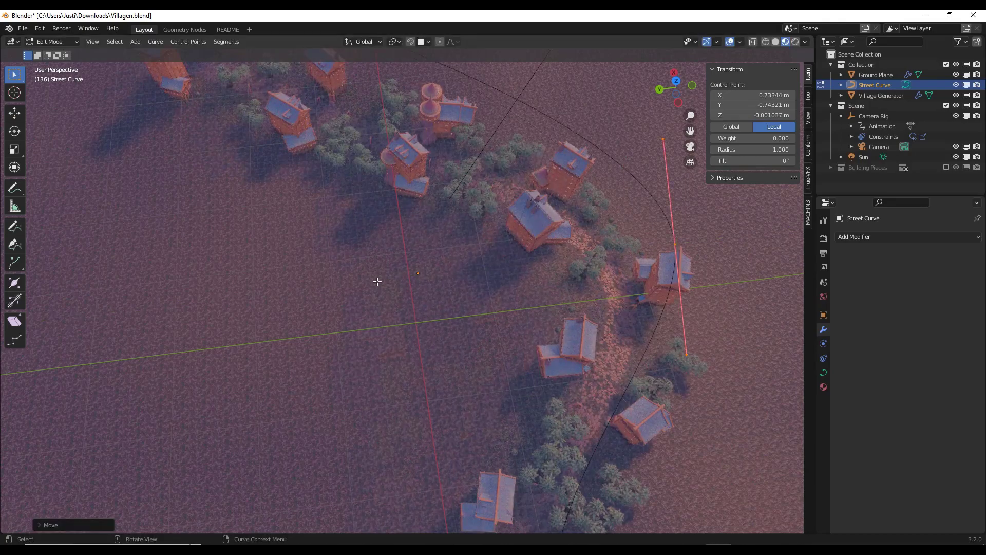
pyautogui.moveTo(376, 279); pyautogui.dragTo(747, 49, button='middle')
pyautogui.scroll(10, 512, 325)
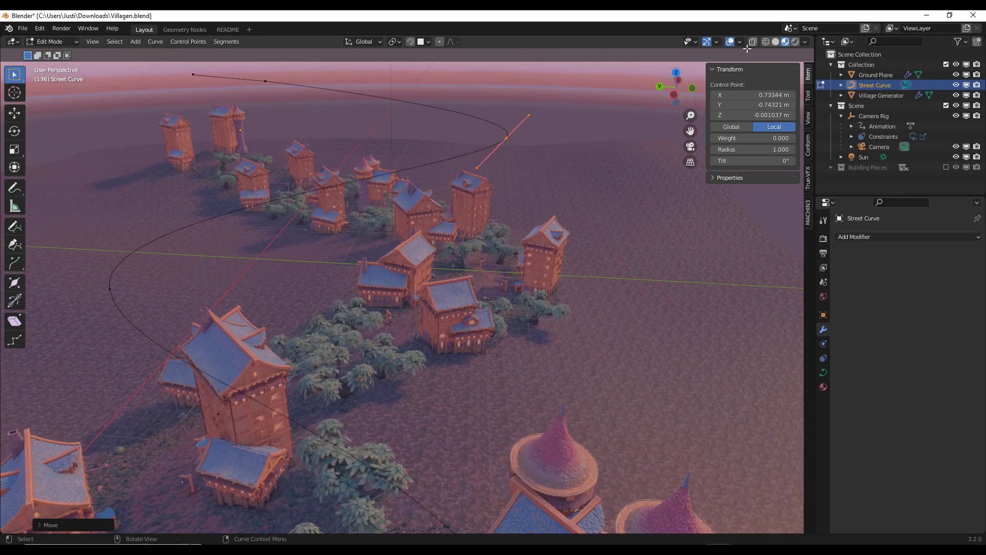
pyautogui.click(776, 41)
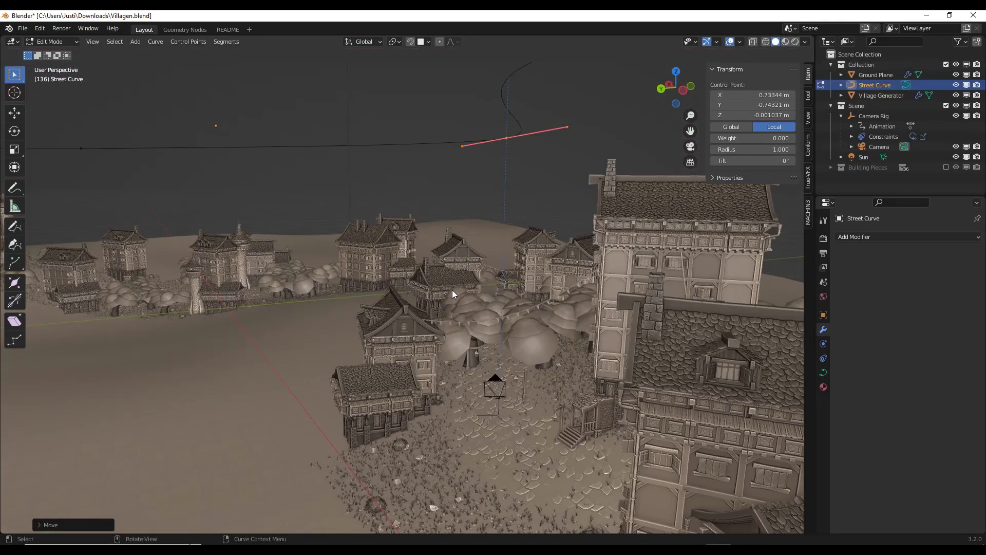
# Rotate the Street Curve's end control point and move it about 19.78 m along Y.
pyautogui.moveTo(452, 290)
pyautogui.mouseDown(button='middle')
pyautogui.moveTo(451, 338)
pyautogui.moveTo(439, 280)
pyautogui.mouseUp(button='middle')
pyautogui.scroll(-6, 439, 280)
pyautogui.moveTo(165, 150); pyautogui.dragTo(316, 209)
pyautogui.press('g')
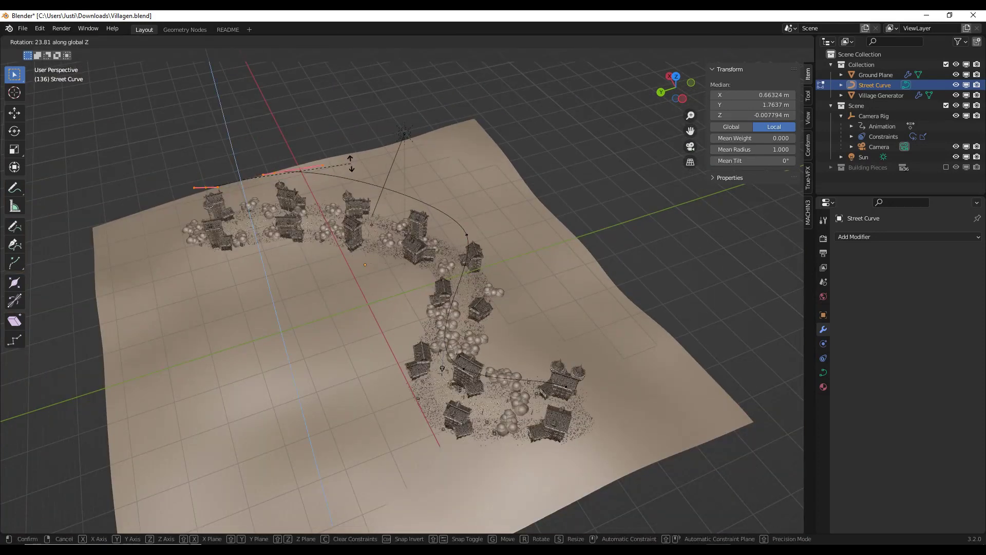
pyautogui.click(329, 175)
pyautogui.press('g')
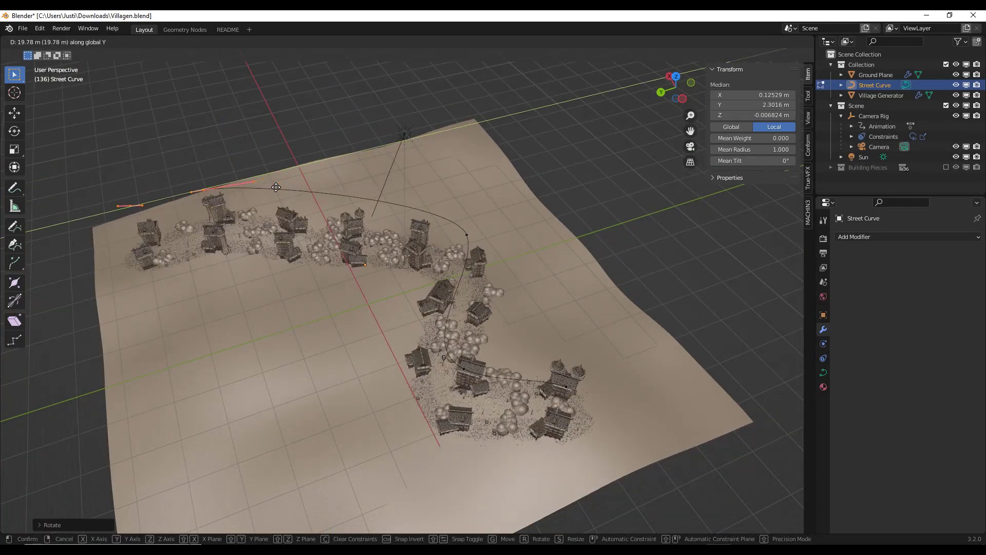
pyautogui.click(276, 191)
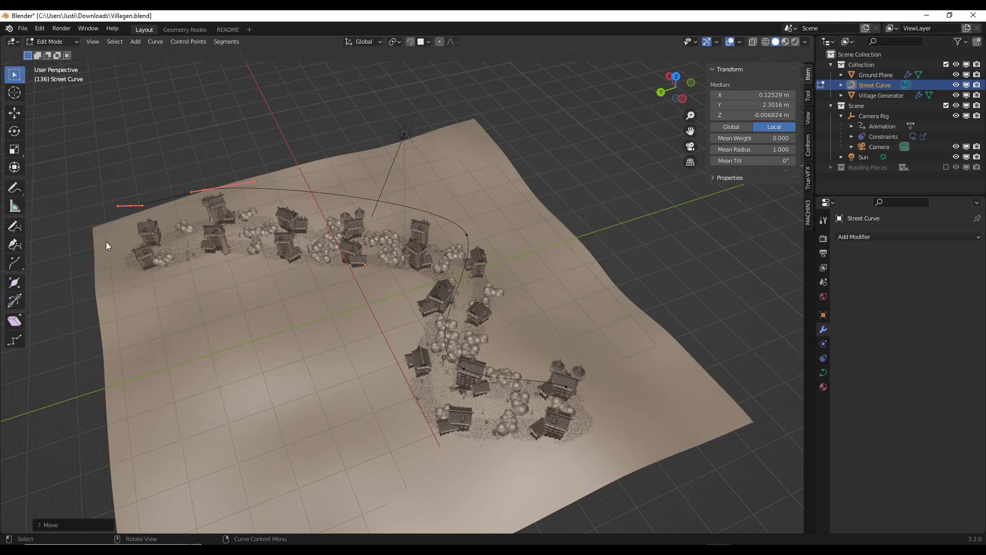
# Deselect all curve points and switch to the freehand curve Draw tool.
pyautogui.hotkey('alt', 'a')
pyautogui.click(15, 226)
pyautogui.moveTo(390, 318); pyautogui.dragTo(459, 335, button='middle')
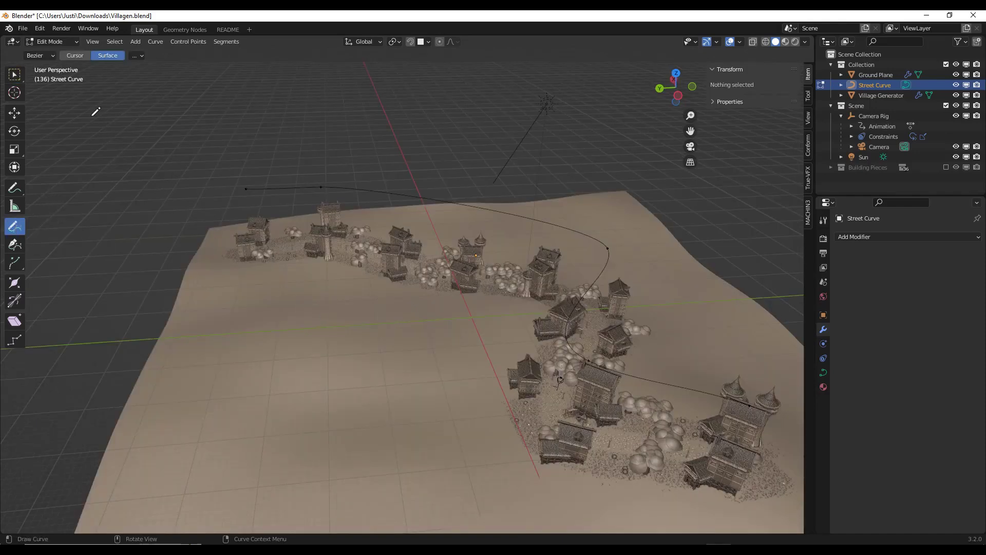
# Draw a second freehand street stroke across the terrain, extending the Street Curve.
pyautogui.moveTo(301, 366)
pyautogui.mouseDown(button='middle')
pyautogui.moveTo(349, 336)
pyautogui.moveTo(318, 365)
pyautogui.mouseUp(button='middle')
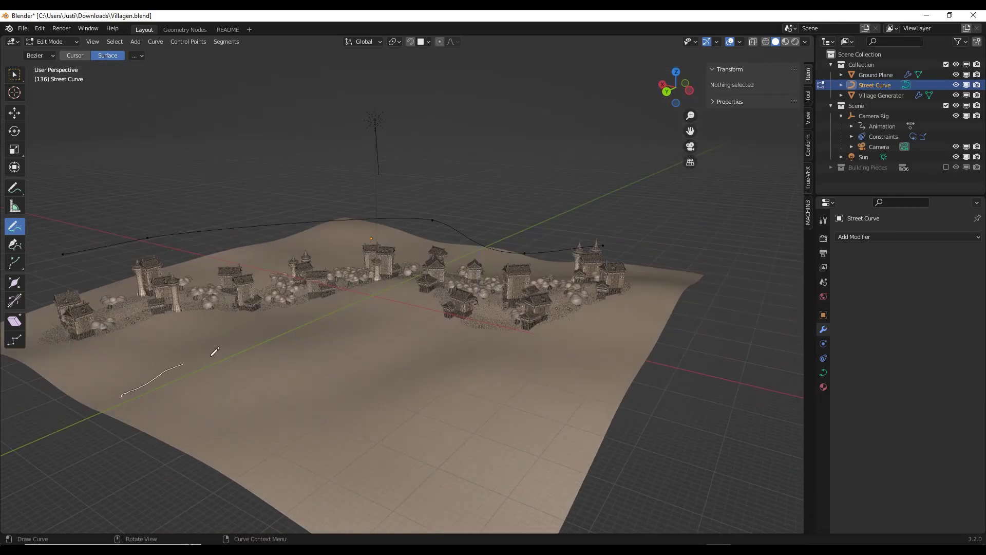
pyautogui.moveTo(211, 354); pyautogui.dragTo(292, 341)
pyautogui.moveTo(352, 371)
pyautogui.mouseDown()
pyautogui.moveTo(387, 411)
pyautogui.moveTo(450, 441)
pyautogui.moveTo(504, 434)
pyautogui.moveTo(567, 407)
pyautogui.moveTo(643, 342)
pyautogui.mouseUp()
pyautogui.moveTo(555, 448); pyautogui.dragTo(452, 440, button='middle')
pyautogui.scroll(-5, 462, 431)
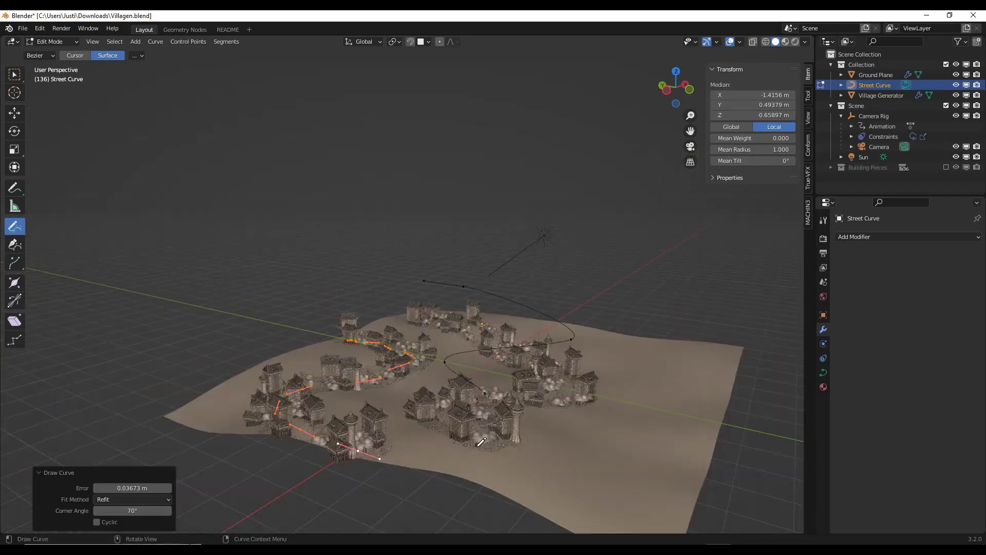
pyautogui.scroll(7, 488, 419)
# Switch back to the Select Box tool and deselect the drawn curve points.
pyautogui.moveTo(500, 413); pyautogui.dragTo(529, 390, button='middle')
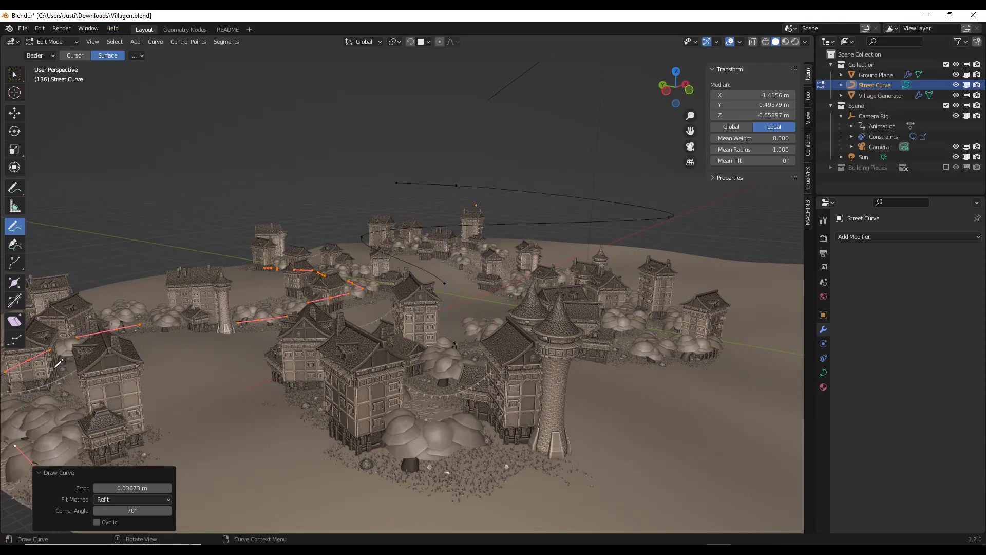
pyautogui.click(14, 75)
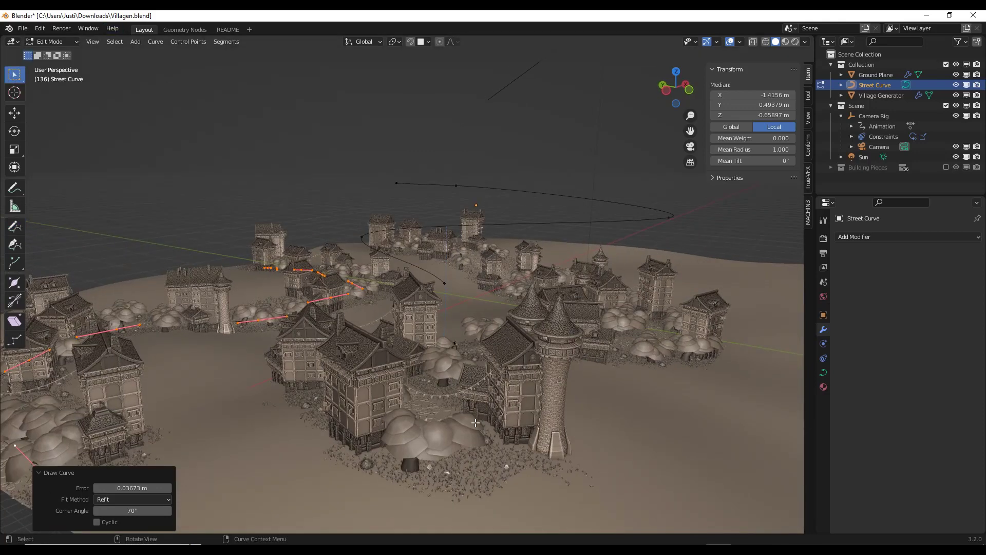
pyautogui.click(515, 421)
pyautogui.moveTo(515, 421); pyautogui.dragTo(516, 414, button='middle')
# Return to Object Mode and select the Village Generator object.
pyautogui.press('Tab')
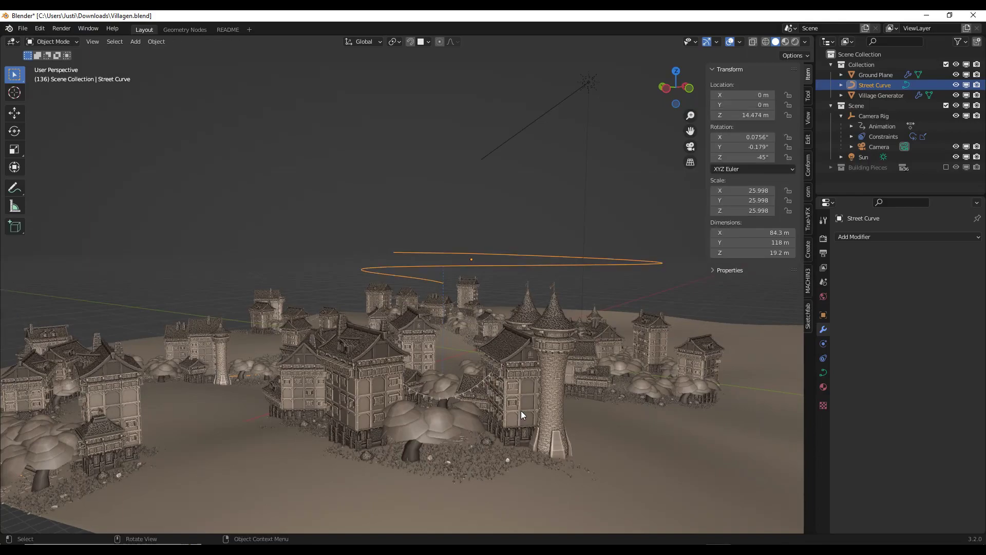
pyautogui.scroll(2, 527, 409)
pyautogui.scroll(3, 514, 411)
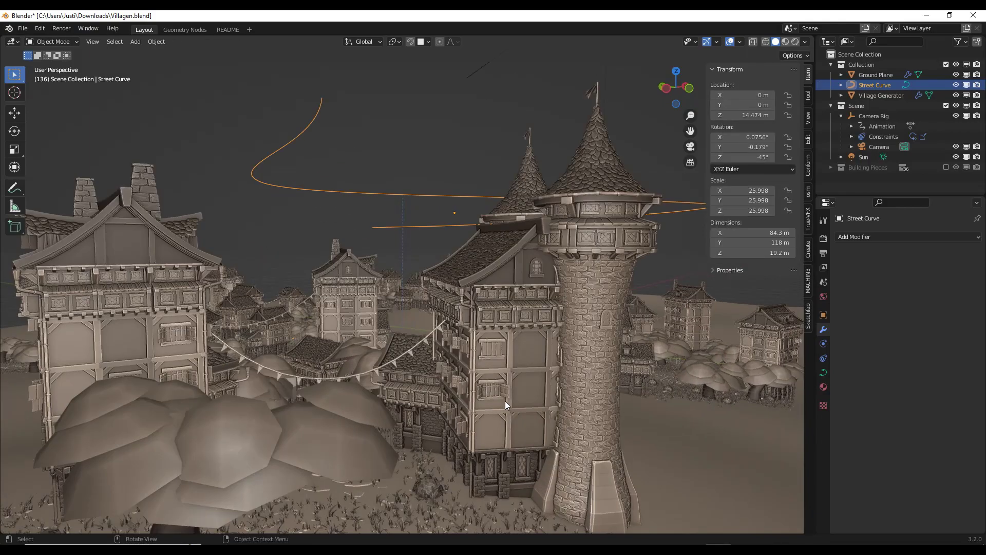
pyautogui.moveTo(504, 401); pyautogui.dragTo(524, 374, button='middle')
pyautogui.scroll(-3, 495, 454)
pyautogui.scroll(3, 480, 463)
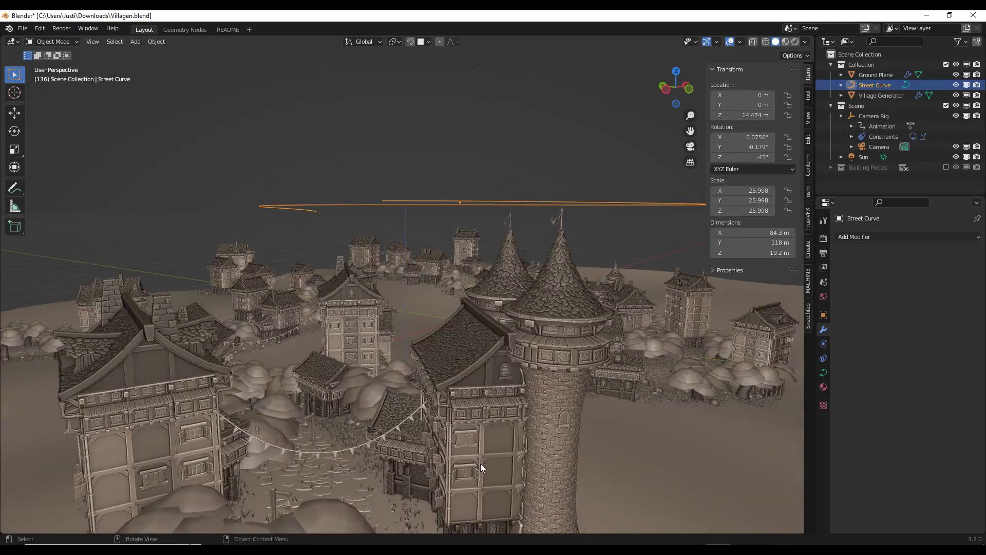
pyautogui.click(483, 453)
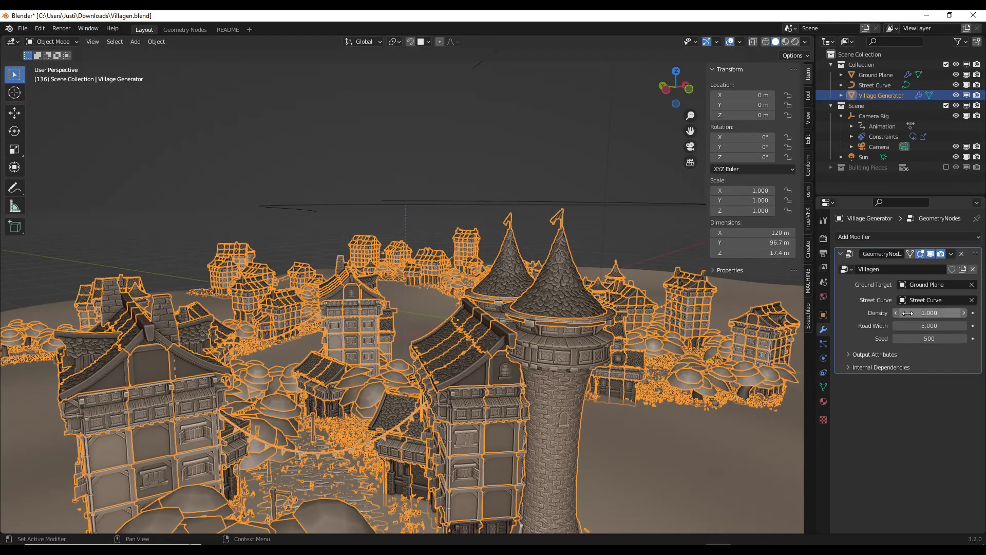
# Set the modifier's Density to 3 and widen Road Width to 5.58.
pyautogui.scroll(-5, 661, 340)
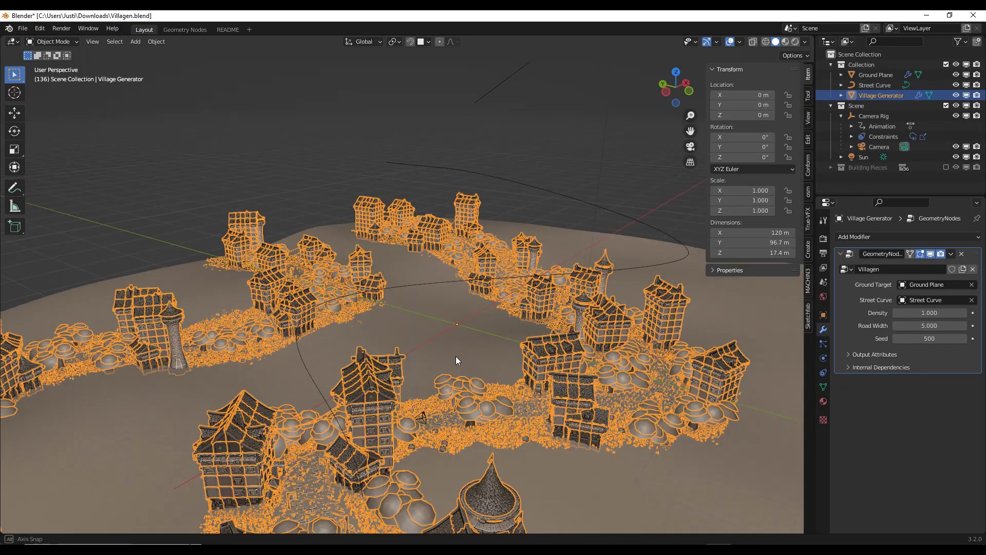
pyautogui.click(944, 313)
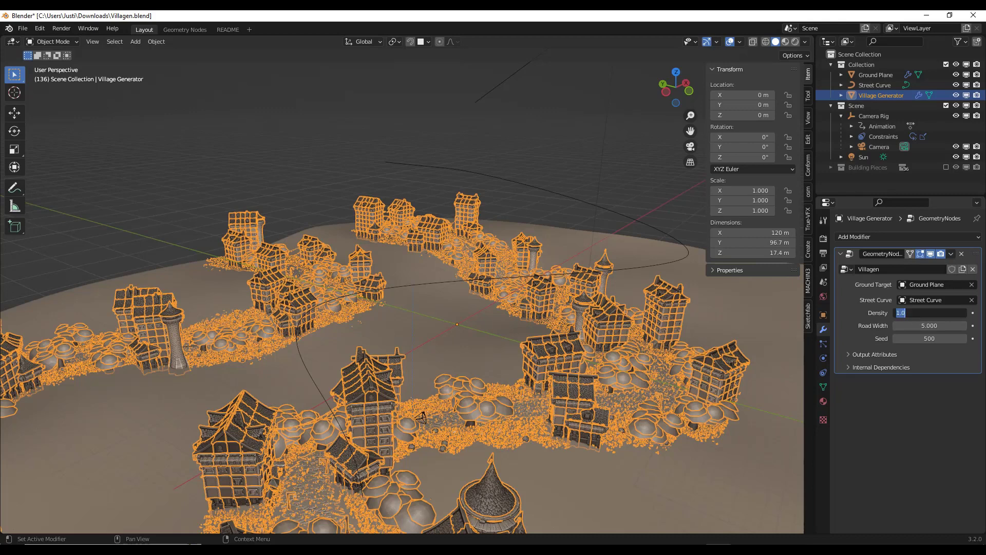
pyautogui.press('Return')
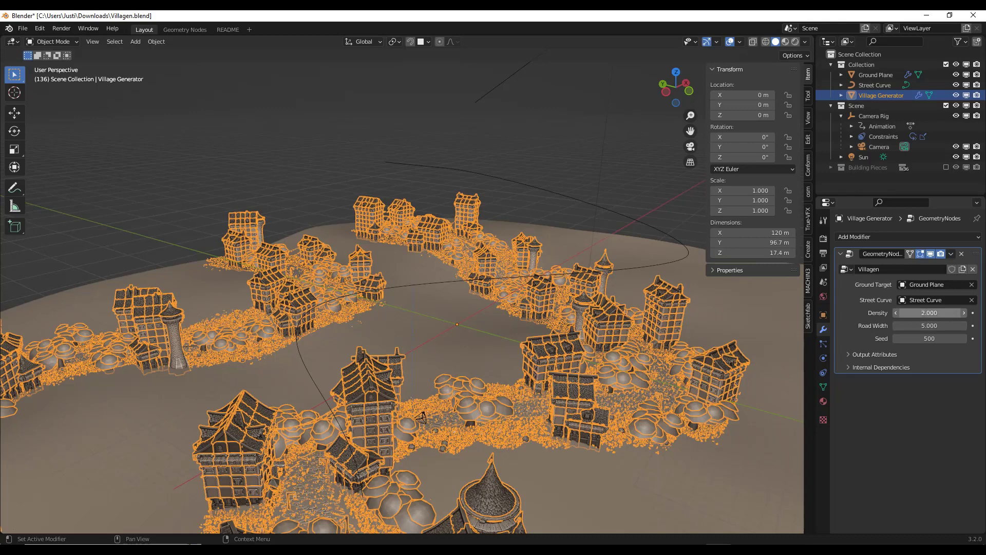
pyautogui.click(940, 313)
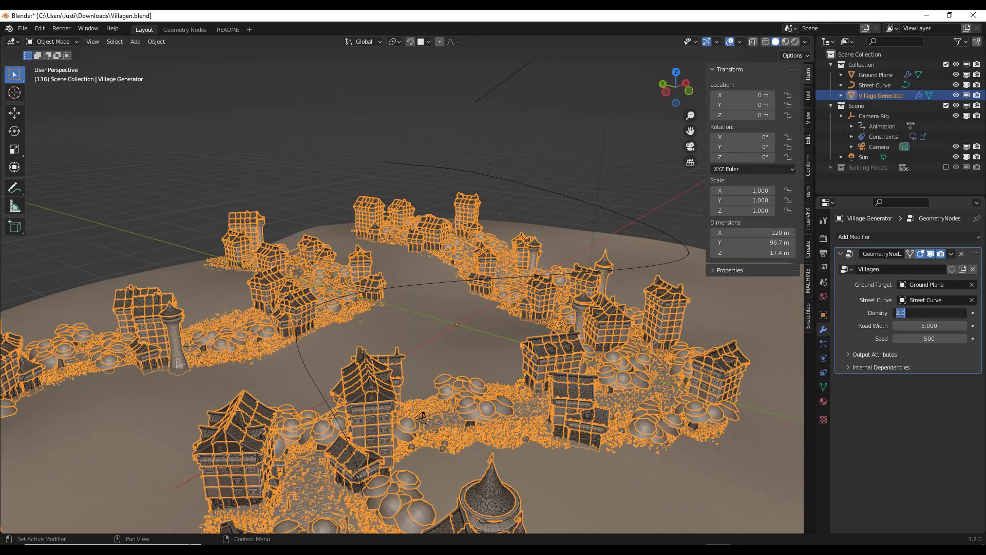
pyautogui.write('3')
pyautogui.press('Return')
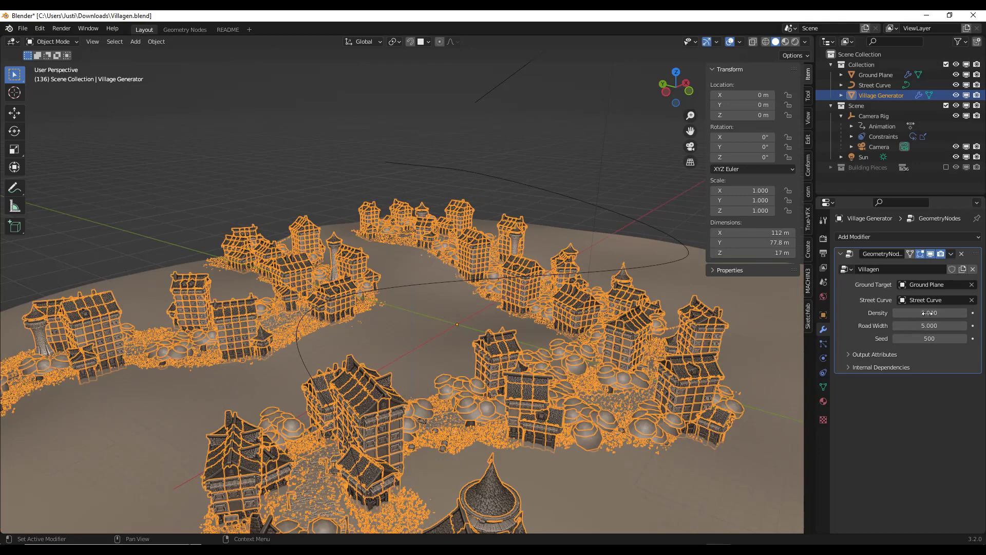
pyautogui.moveTo(928, 326); pyautogui.dragTo(958, 326)
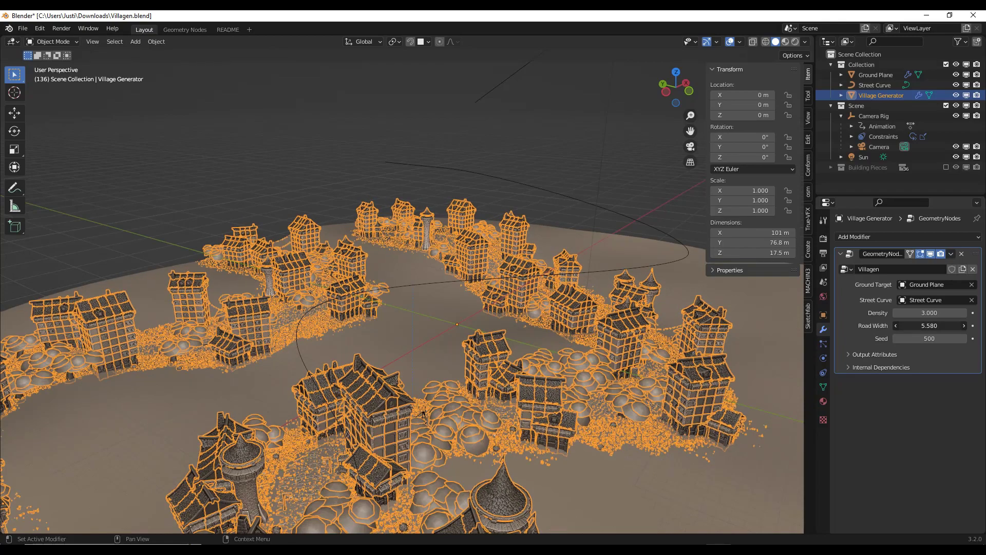
pyautogui.moveTo(600, 392)
pyautogui.mouseDown(button='middle')
pyautogui.moveTo(618, 381)
pyautogui.moveTo(608, 393)
pyautogui.moveTo(587, 386)
pyautogui.mouseUp(button='middle')
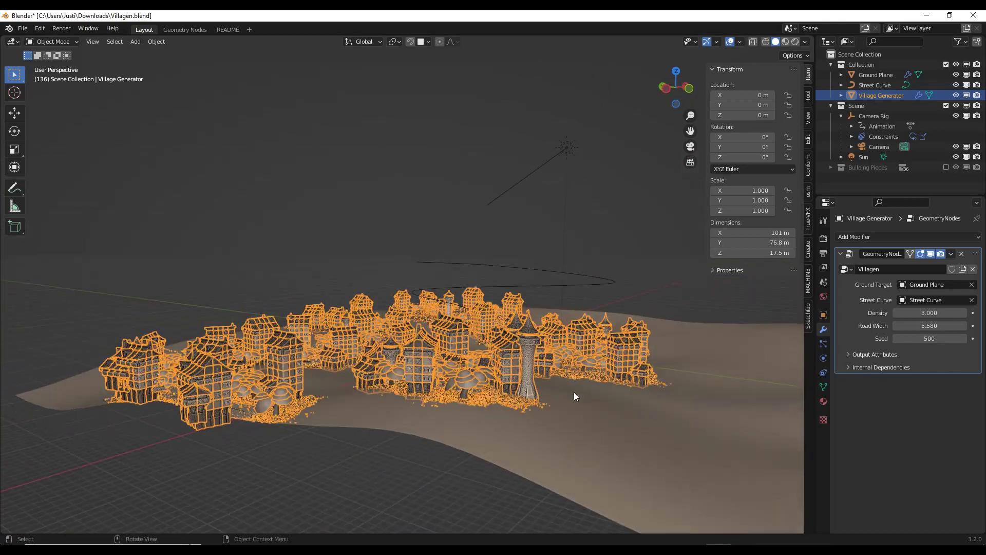
pyautogui.scroll(5, 544, 361)
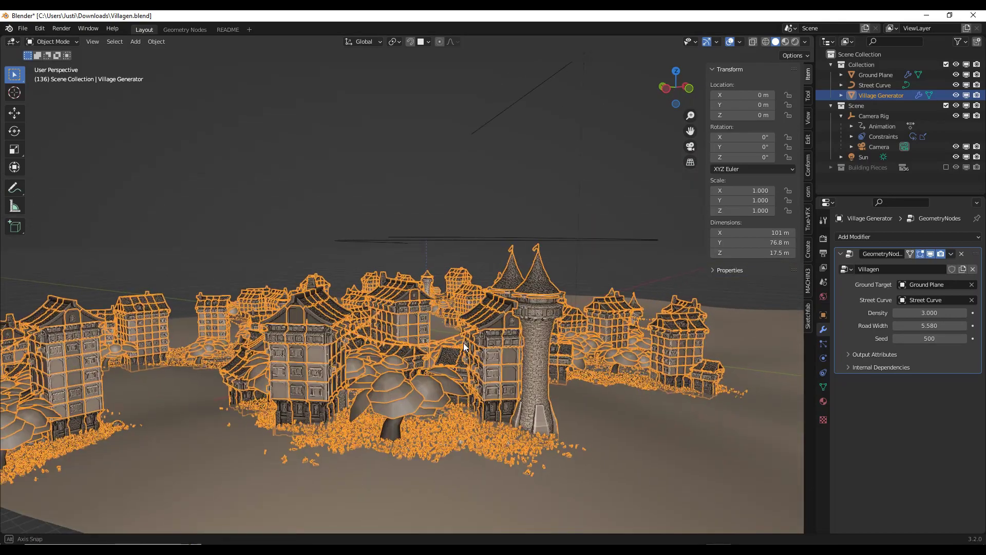
# In the Geometry Nodes workspace, zoom in on the Building Generator node's Building Scale fields.
pyautogui.click(176, 29)
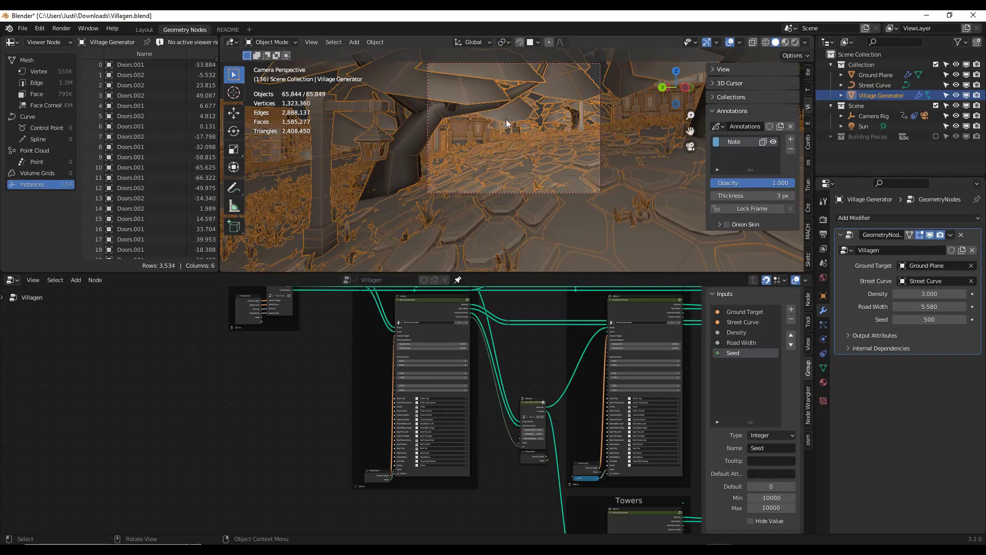
pyautogui.scroll(-4, 506, 119)
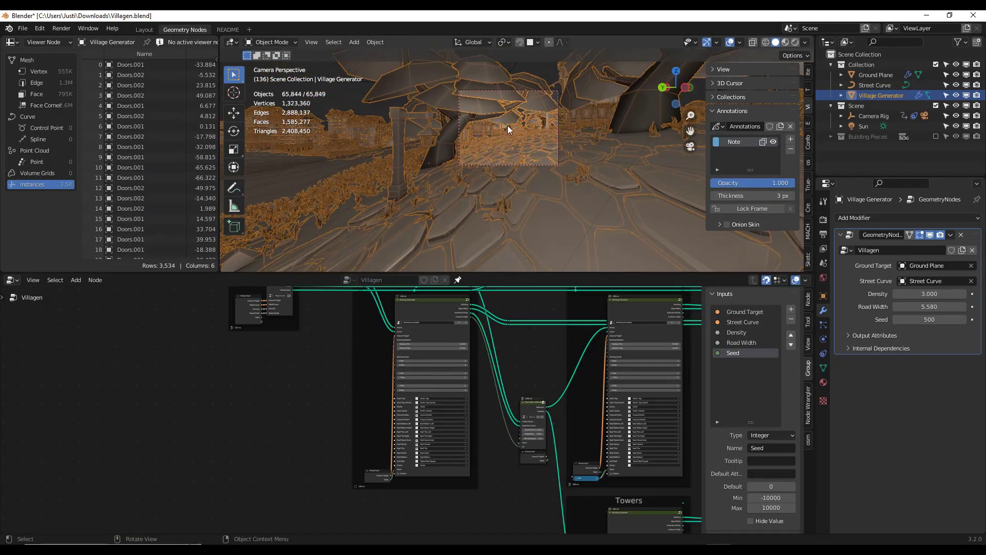
pyautogui.scroll(8, 513, 127)
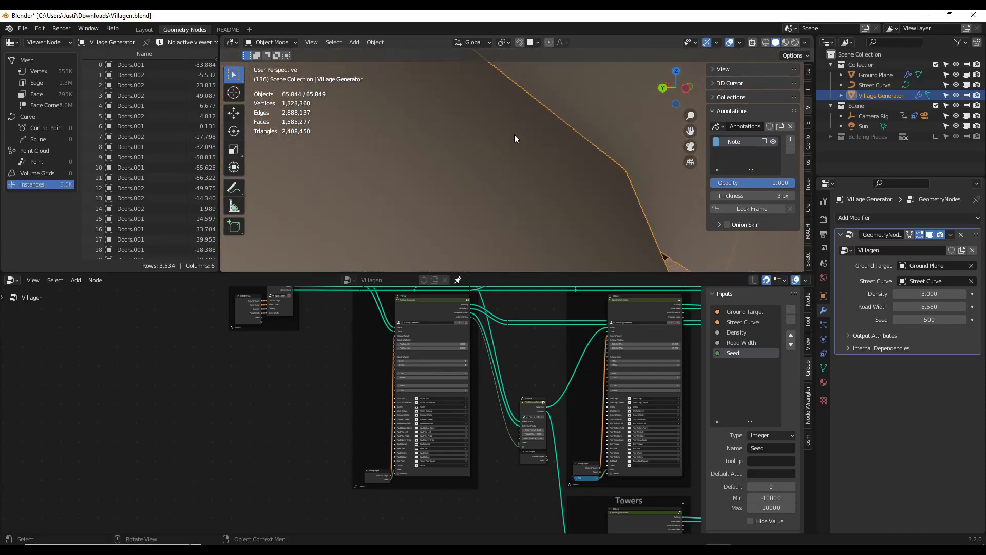
pyautogui.moveTo(513, 134); pyautogui.dragTo(425, 211, button='middle')
pyautogui.scroll(5, 428, 319)
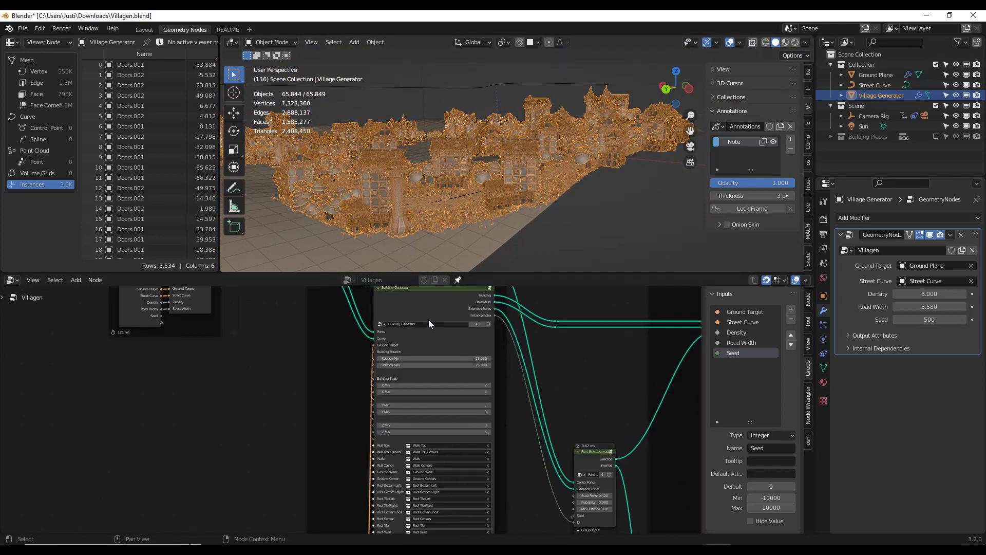
pyautogui.moveTo(448, 325); pyautogui.dragTo(436, 435, button='middle')
pyautogui.scroll(-5, 436, 434)
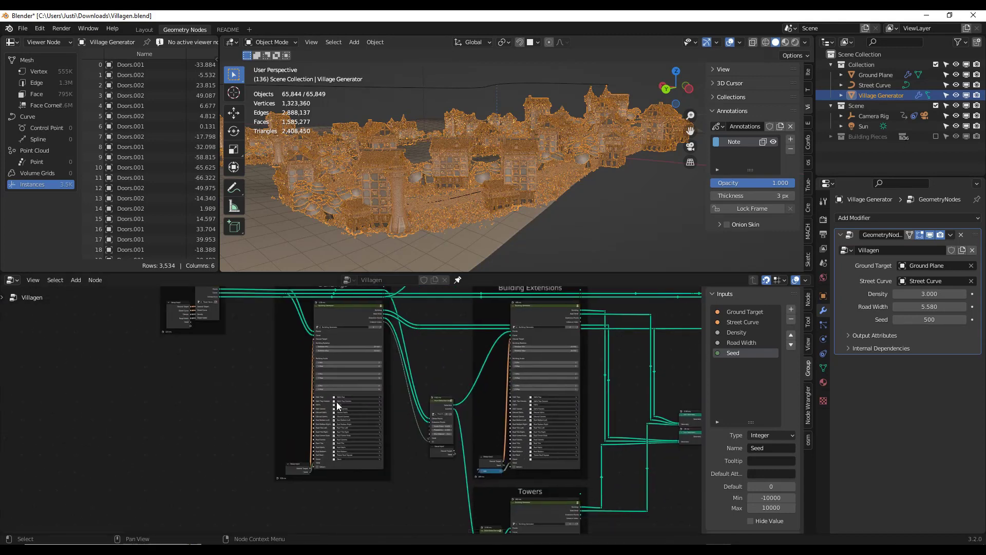
pyautogui.scroll(1, 337, 401)
pyautogui.scroll(3, 328, 322)
pyautogui.scroll(3, 359, 395)
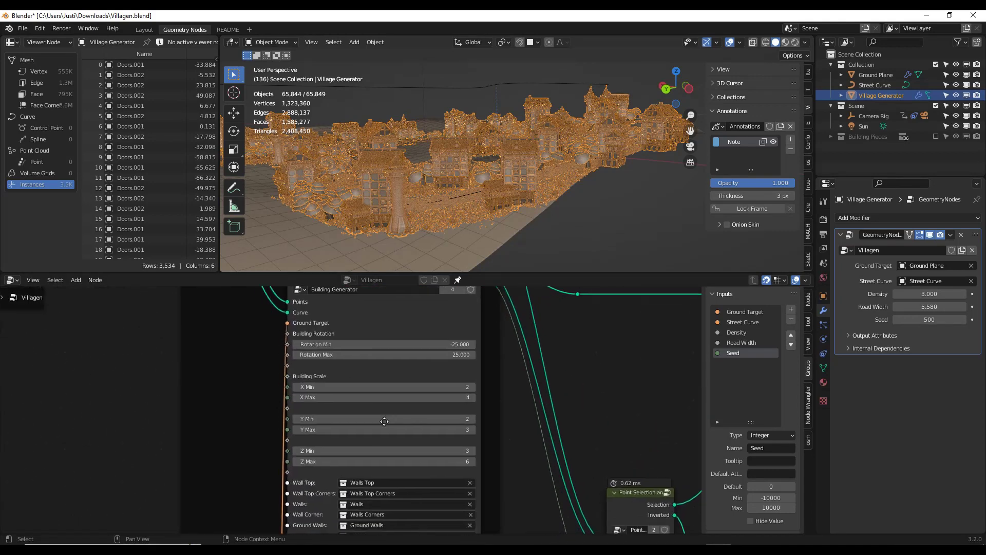
# Lower Building Scale Z Min from 3 to 1 and raise Z Max to 9.
pyautogui.click(253, 410)
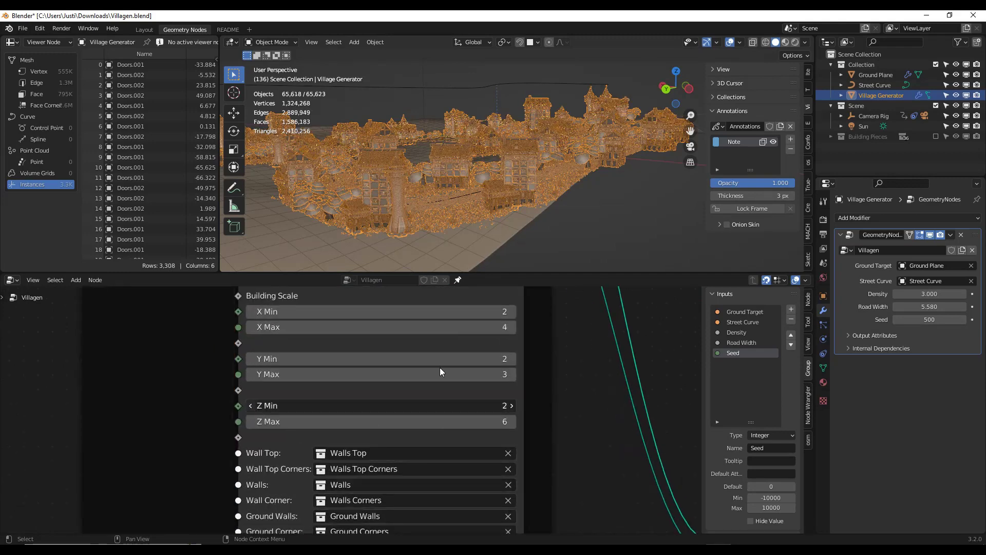
pyautogui.click(250, 405)
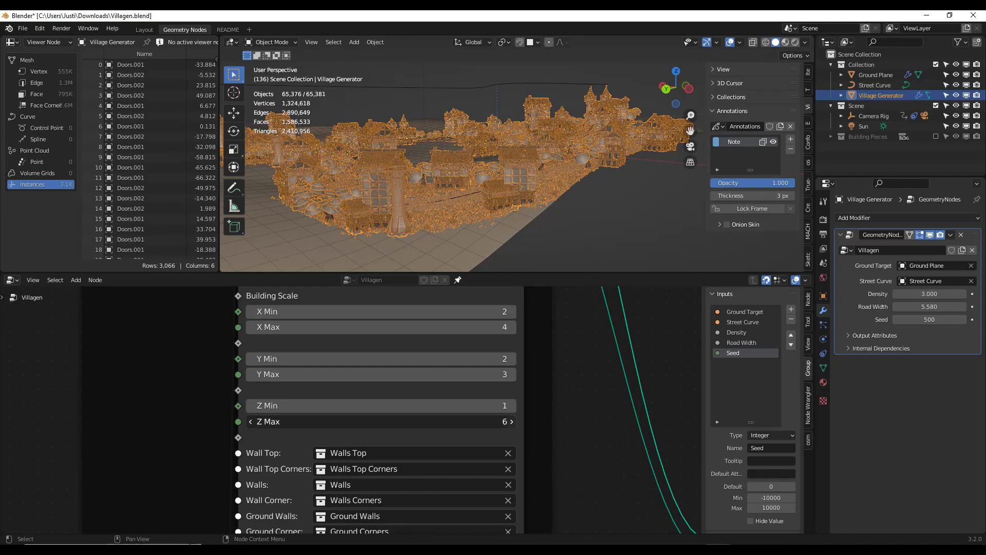
pyautogui.click(512, 421)
pyautogui.click(511, 422)
pyautogui.click(511, 422)
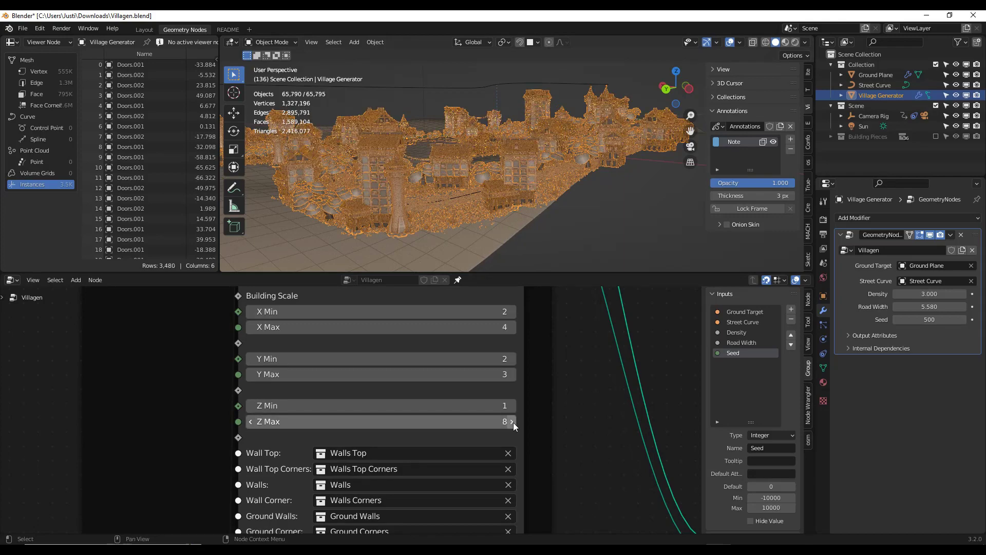
pyautogui.moveTo(549, 174); pyautogui.dragTo(454, 174, button='middle')
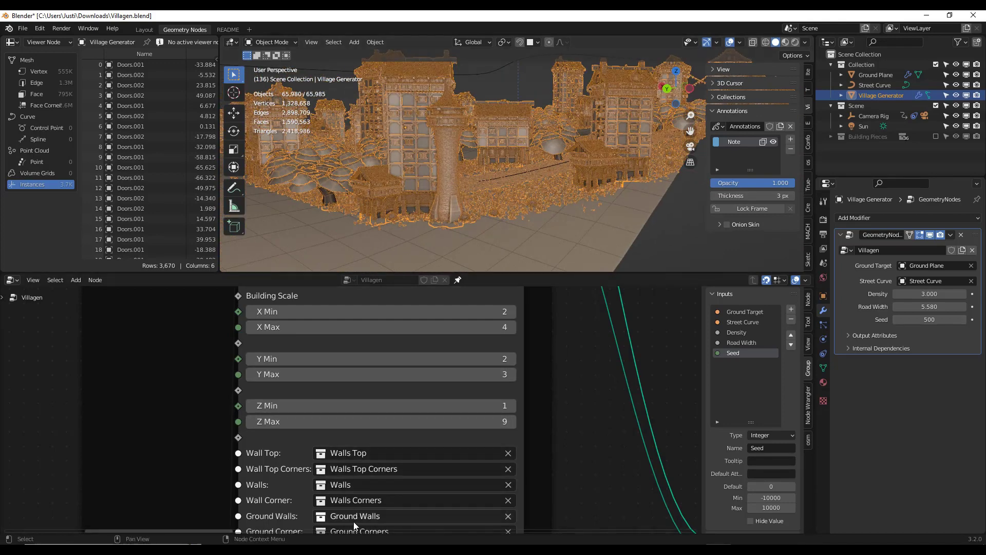
# Expand Building Pieces to reveal Doors, Fountain and Grass Particles, inspect them, then exclude it again.
pyautogui.click(830, 135)
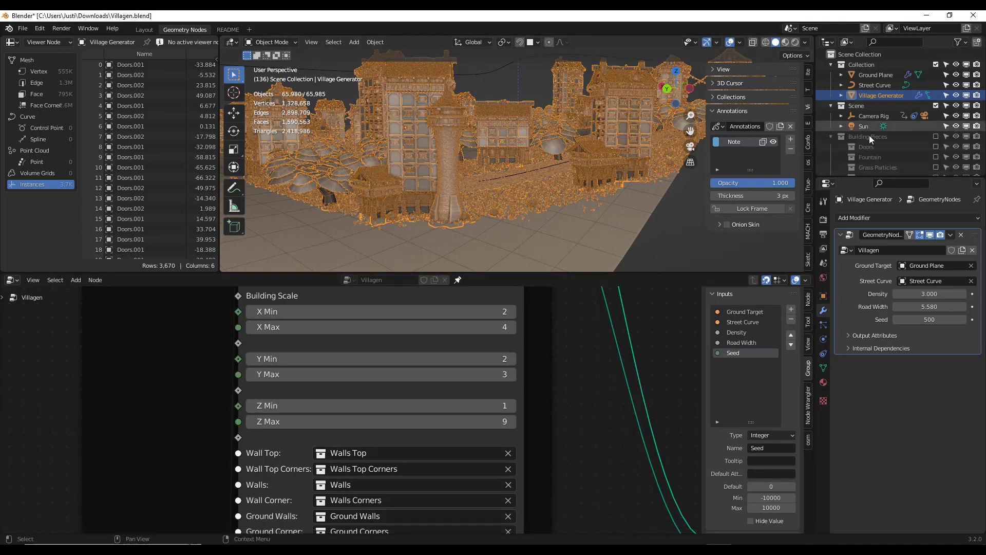
pyautogui.click(936, 136)
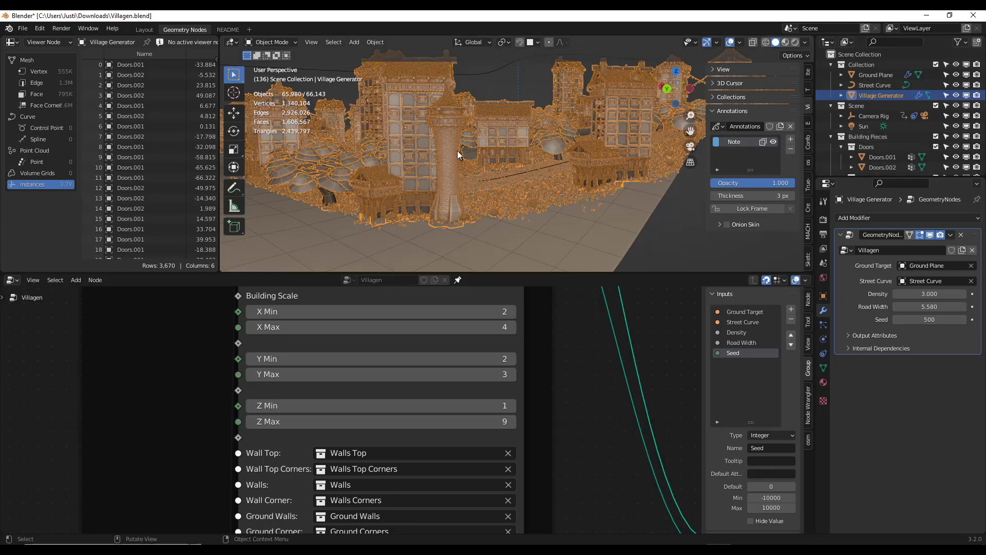
pyautogui.scroll(-6, 457, 156)
pyautogui.moveTo(467, 158); pyautogui.dragTo(282, 63, button='middle')
pyautogui.scroll(10, 369, 122)
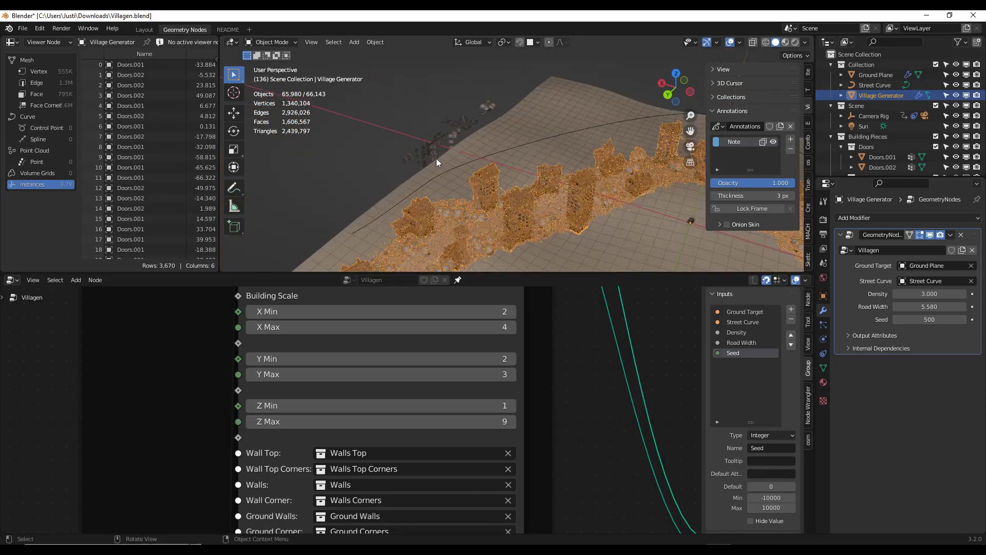
pyautogui.moveTo(484, 160); pyautogui.dragTo(528, 188, button='middle')
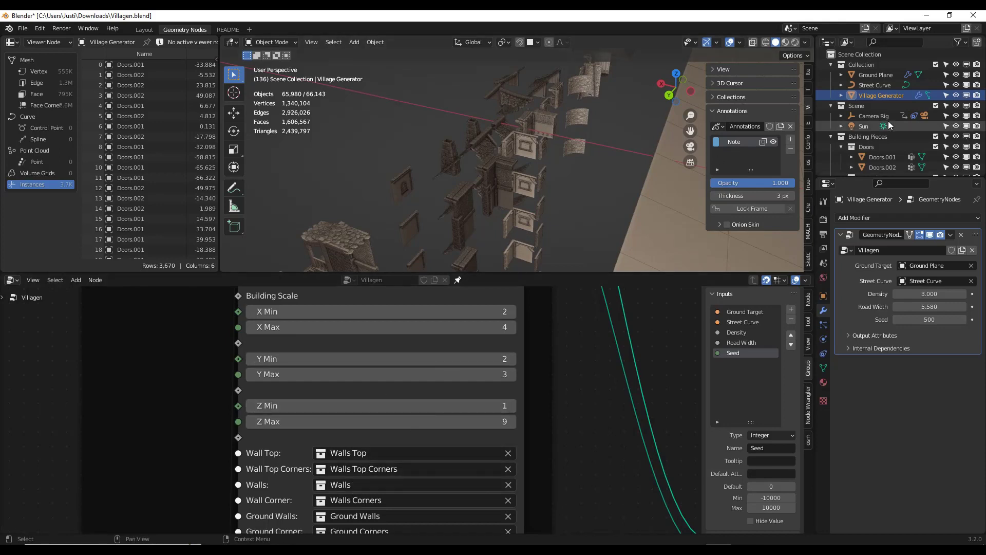
pyautogui.click(935, 136)
pyautogui.scroll(-5, 407, 180)
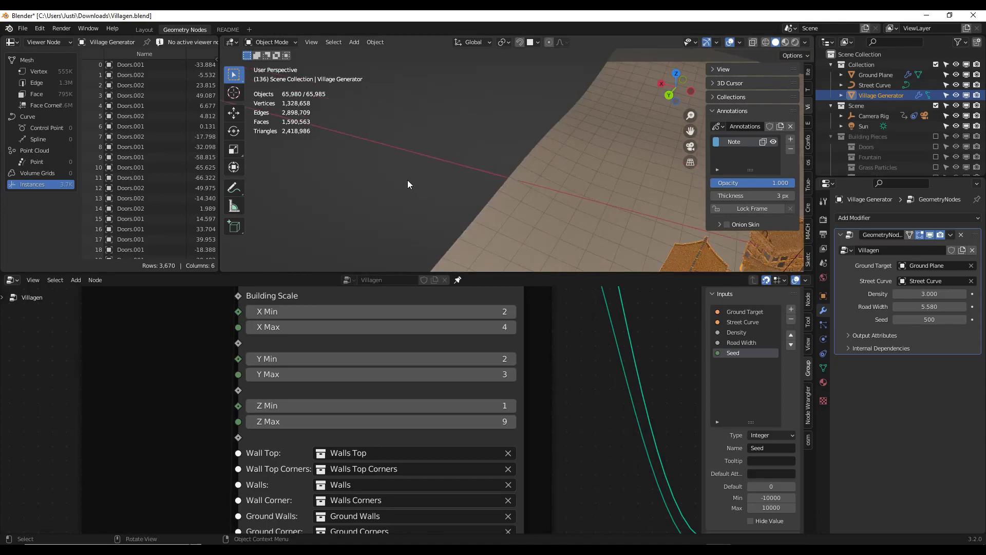
# Raise the Building Scale X Max to 7.
pyautogui.moveTo(565, 212)
pyautogui.mouseDown(button='middle')
pyautogui.moveTo(537, 181)
pyautogui.moveTo(564, 246)
pyautogui.moveTo(557, 217)
pyautogui.moveTo(563, 225)
pyautogui.mouseUp(button='middle')
pyautogui.scroll(2, 562, 249)
pyautogui.scroll(4, 560, 224)
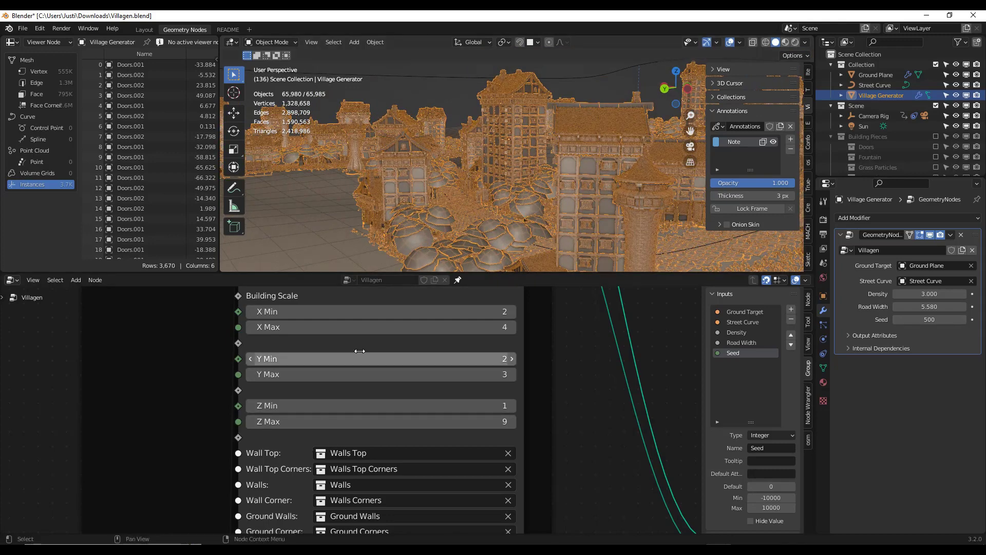
pyautogui.click(511, 328)
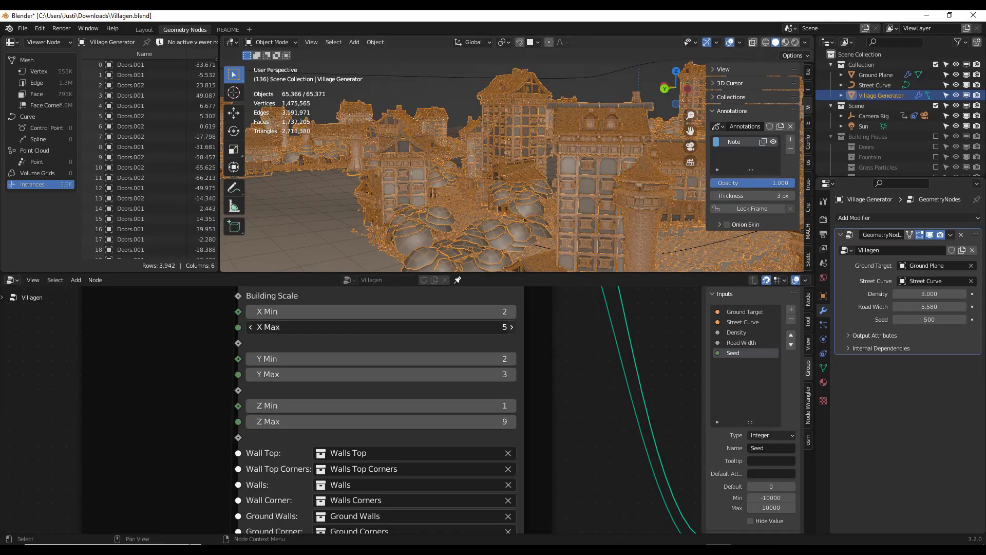
pyautogui.click(512, 328)
pyautogui.click(512, 327)
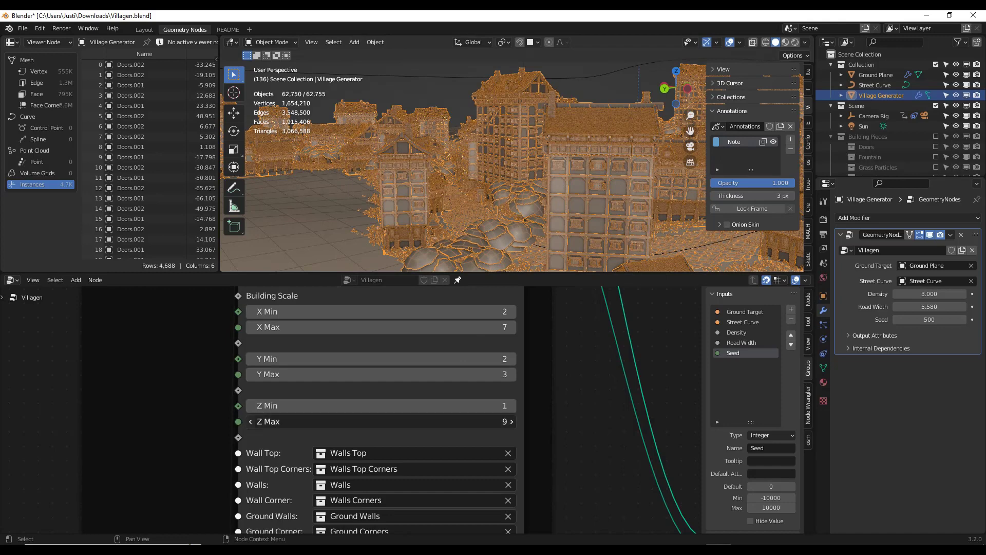
# Lower the Building Scale Z Max to 4.
pyautogui.click(251, 421)
pyautogui.click(251, 422)
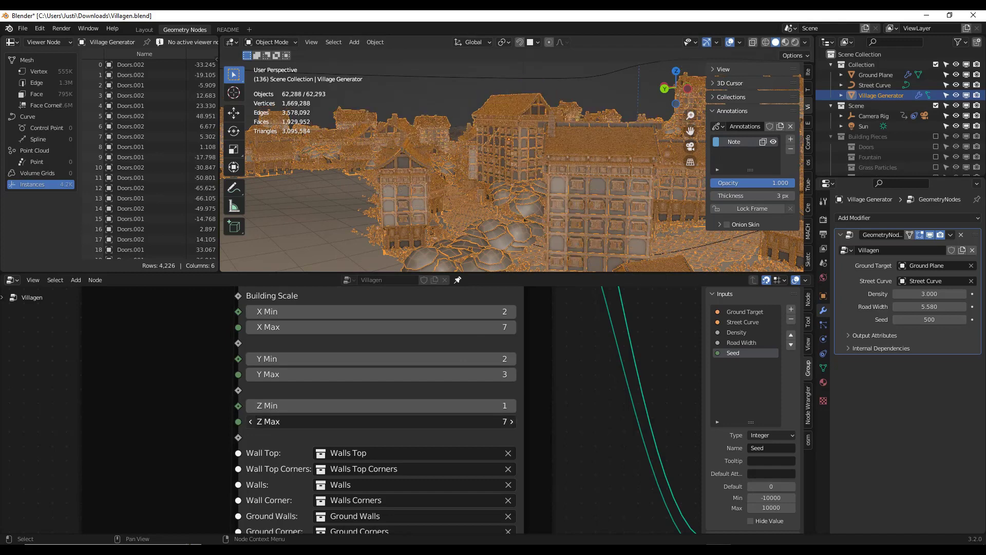
pyautogui.click(250, 421)
pyautogui.click(251, 421)
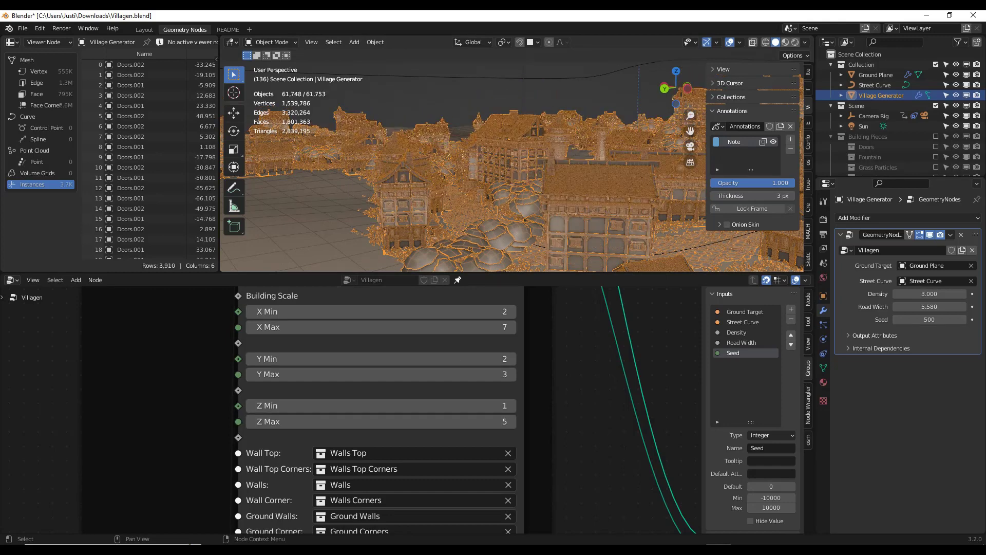
pyautogui.click(251, 421)
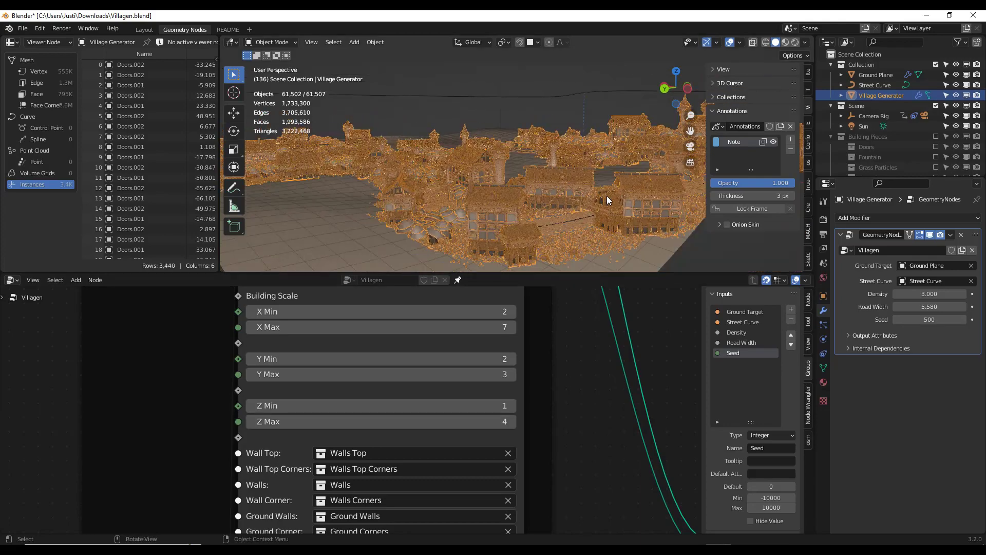
pyautogui.moveTo(611, 196); pyautogui.dragTo(589, 200, button='middle')
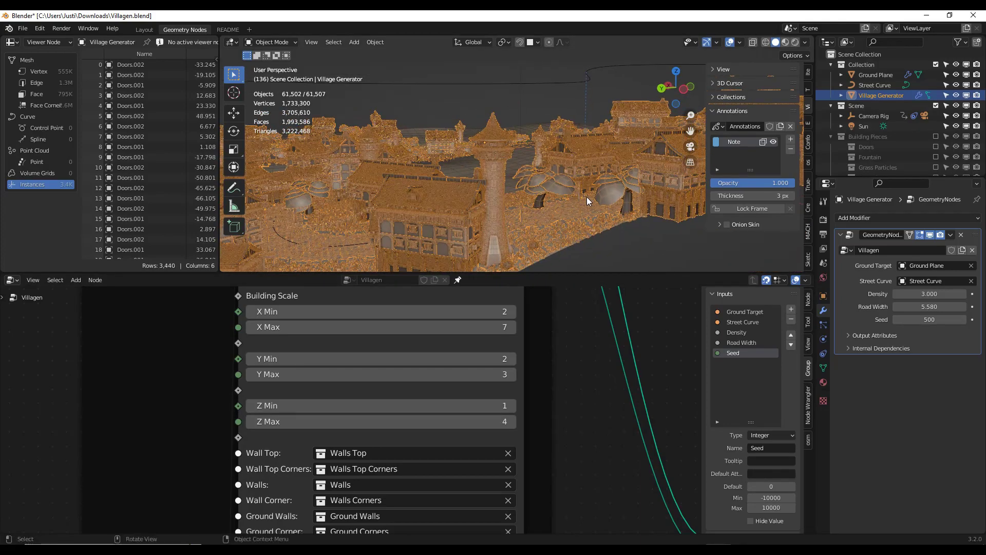
pyautogui.scroll(-2, 633, 318)
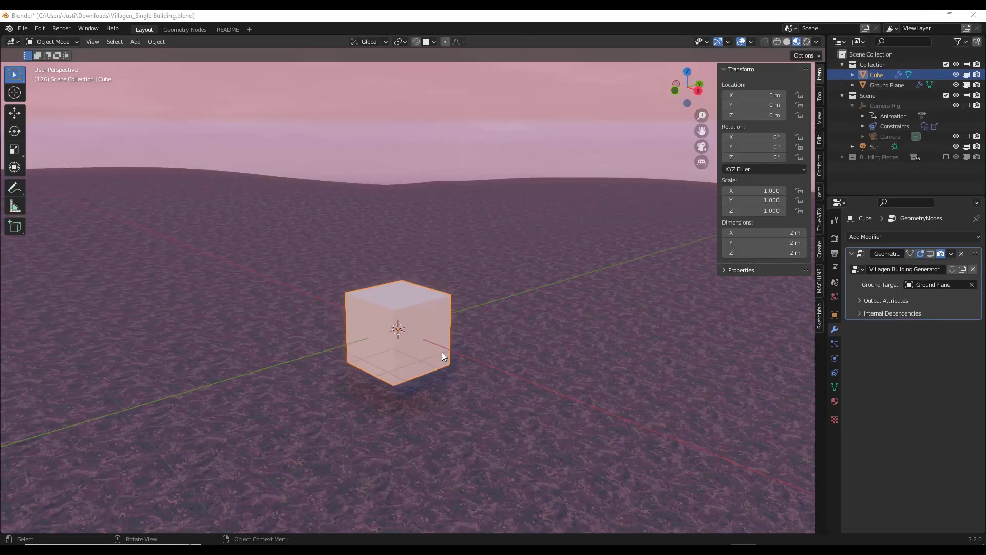
# Show the Geometry Nodes modifier in the viewport, turning the cube into a tiled-roof house with chimneys.
pyautogui.moveTo(442, 353); pyautogui.dragTo(443, 317, button='middle')
pyautogui.scroll(-3, 437, 347)
pyautogui.scroll(3, 430, 349)
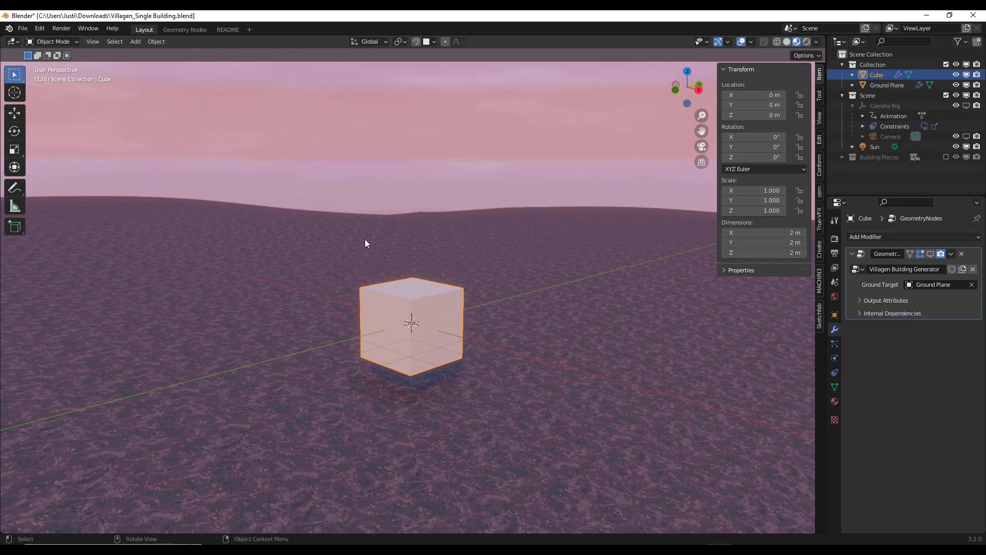
pyautogui.click(932, 253)
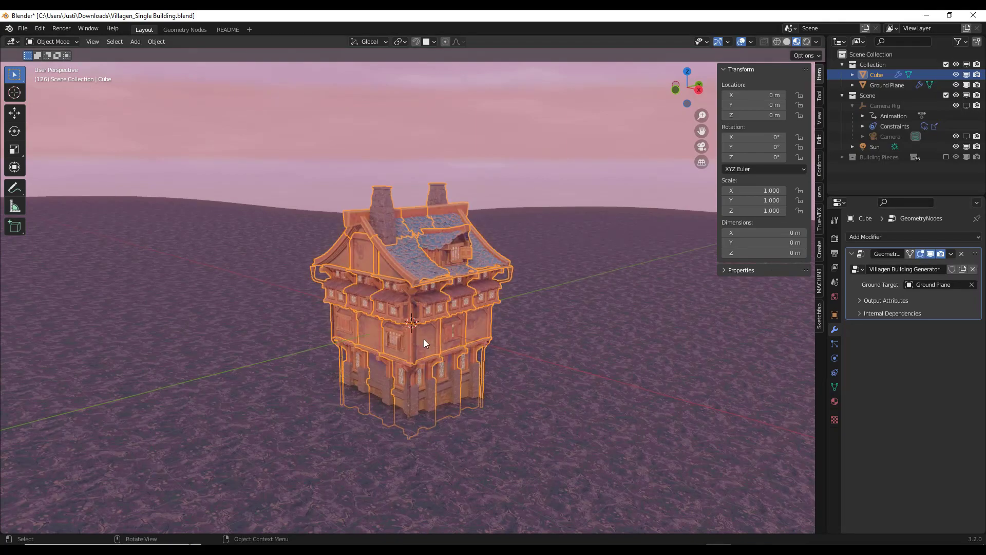
pyautogui.moveTo(423, 339); pyautogui.dragTo(452, 314, button='middle')
pyautogui.scroll(3, 514, 334)
pyautogui.scroll(-1, 476, 326)
# In Edit Mode, extrude the cube's right face outward with the modifier hidden during editing.
pyautogui.press('Tab')
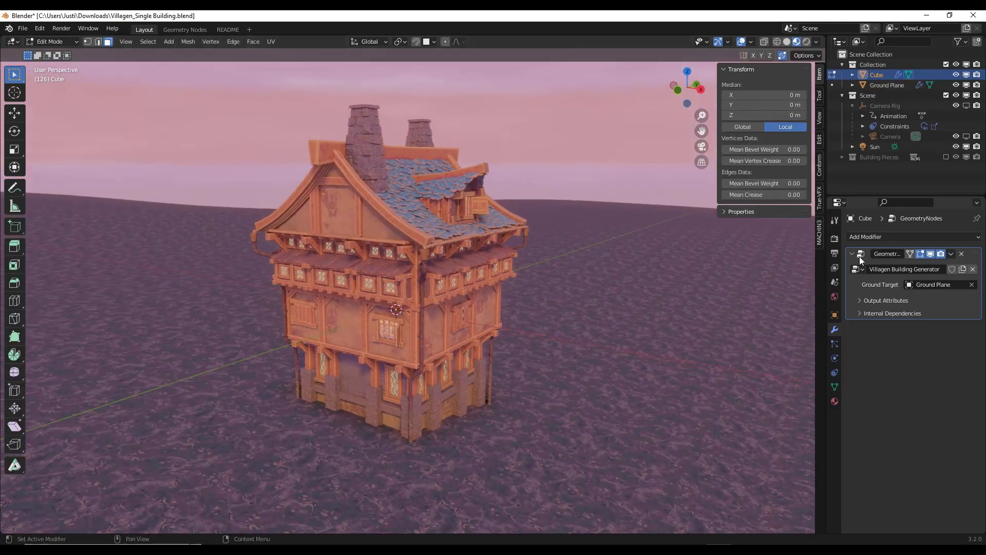
pyautogui.click(930, 253)
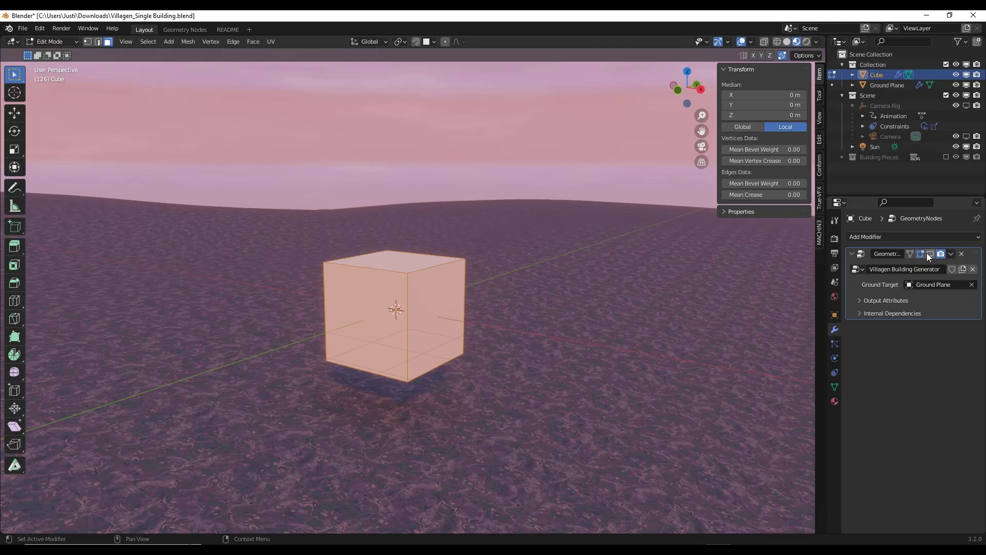
pyautogui.click(446, 318)
pyautogui.scroll(-2, 449, 318)
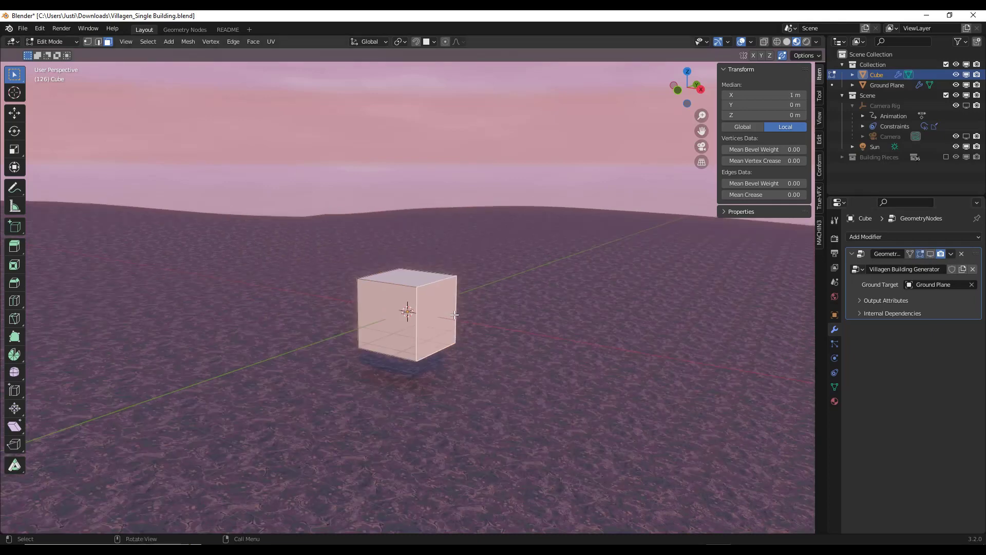
pyautogui.press('e')
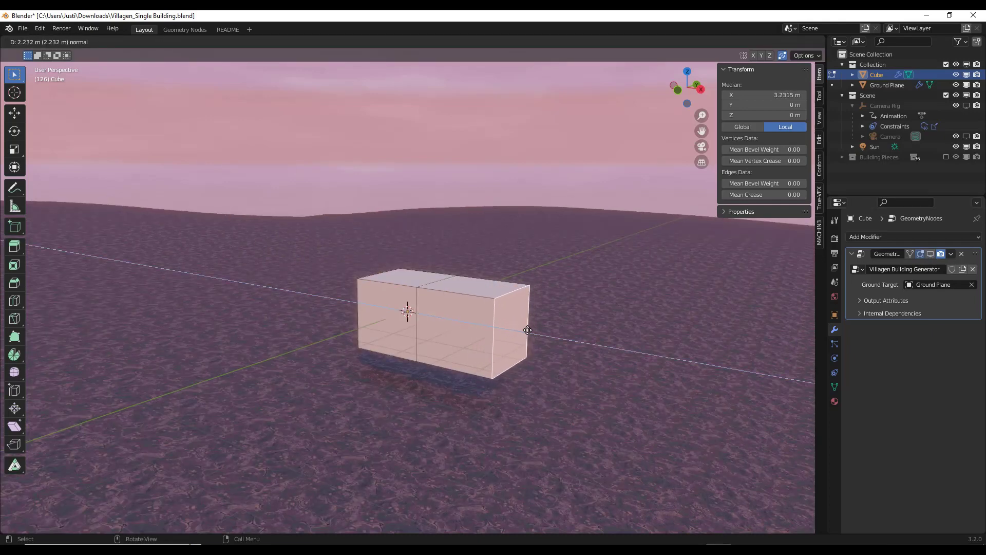
pyautogui.click(690, 292)
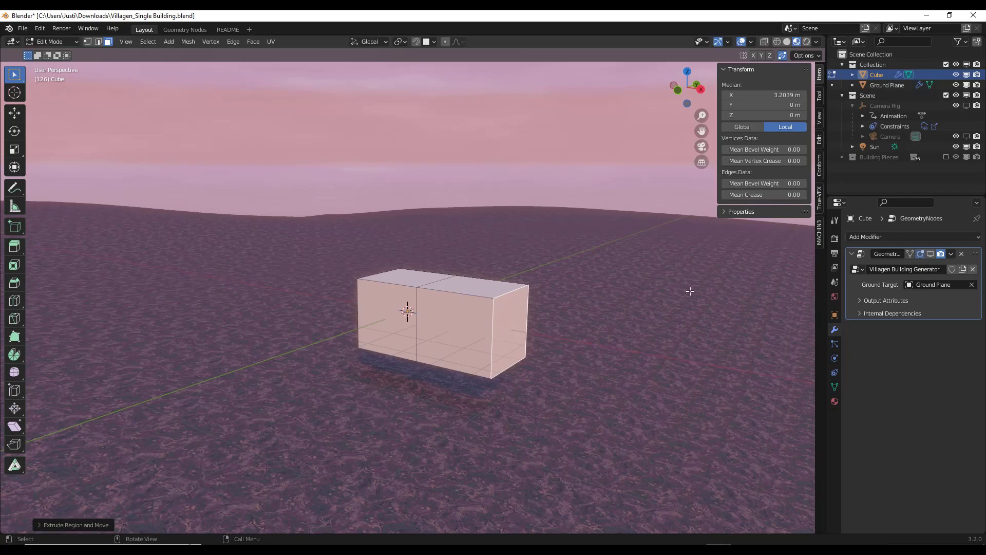
pyautogui.click(931, 254)
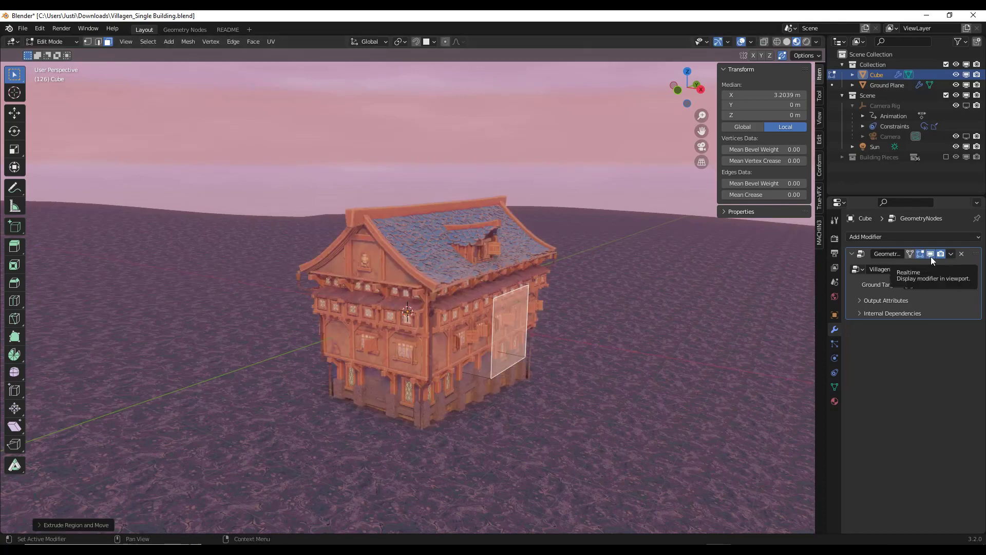
# Extrude the end face a second time so the house stretches about 3.9 m longer.
pyautogui.moveTo(688, 313)
pyautogui.mouseDown(button='middle')
pyautogui.moveTo(663, 309)
pyautogui.moveTo(698, 314)
pyautogui.moveTo(682, 312)
pyautogui.mouseUp(button='middle')
pyautogui.press('e')
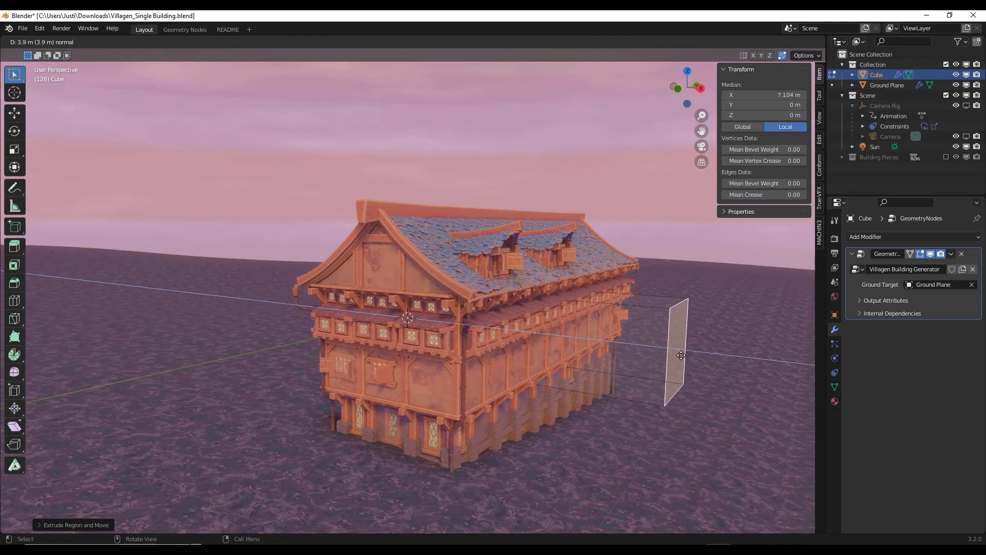
pyautogui.click(656, 345)
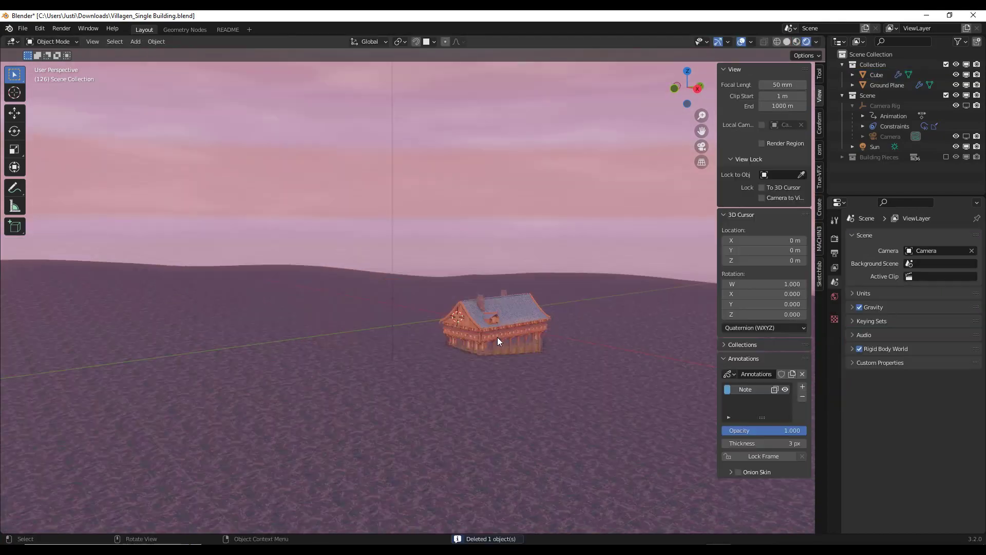
pyautogui.moveTo(482, 343)
pyautogui.mouseDown(button='middle')
pyautogui.moveTo(435, 343)
pyautogui.moveTo(479, 334)
pyautogui.mouseUp(button='middle')
pyautogui.hotkey('shift', 'a')
# Add a new cube and move it along Y beside the long house.
pyautogui.moveTo(479, 334)
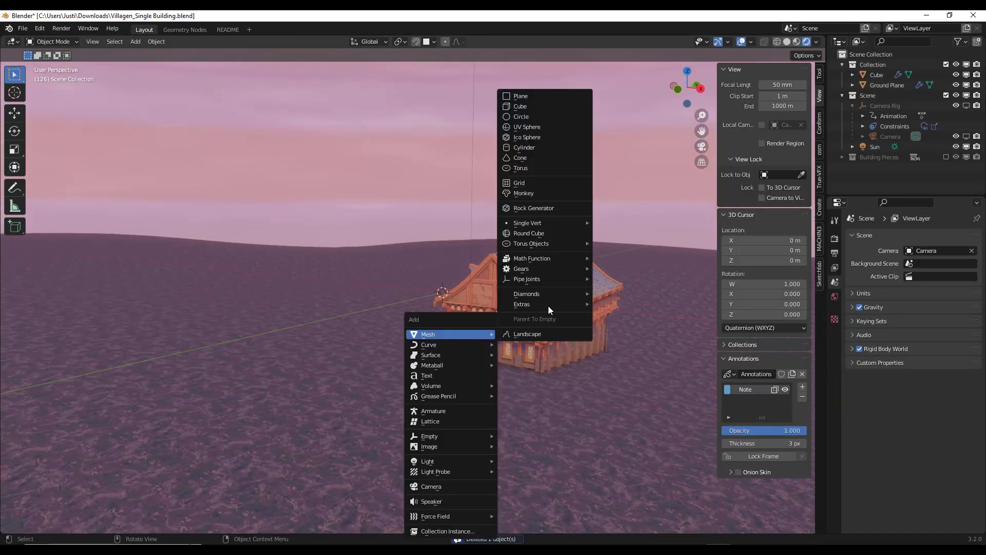
pyautogui.click(534, 106)
pyautogui.press('g')
pyautogui.press('y')
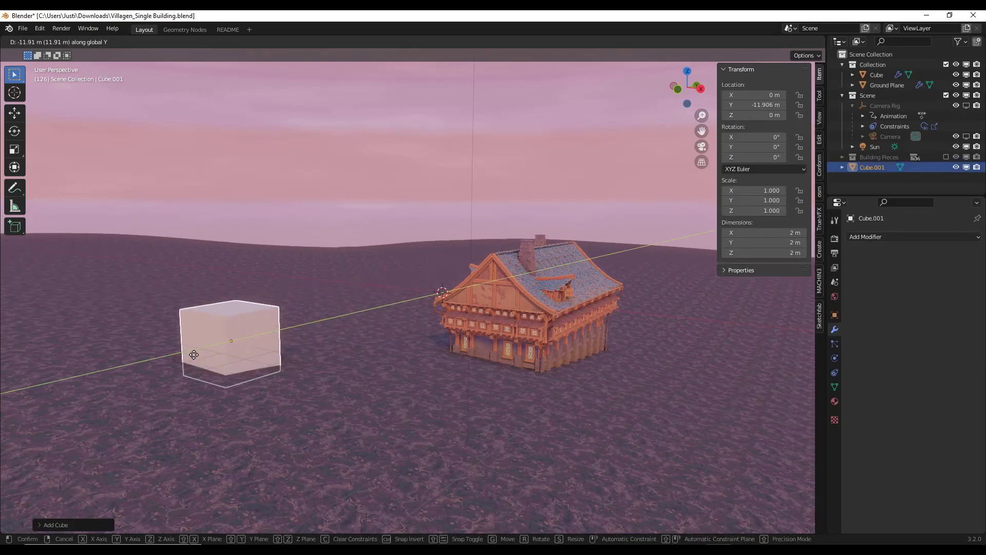
pyautogui.press('Return')
# Give the cube a Villagen Building Generator Geometry Nodes modifier with Ground Target set to Ground Plane.
pyautogui.click(859, 236)
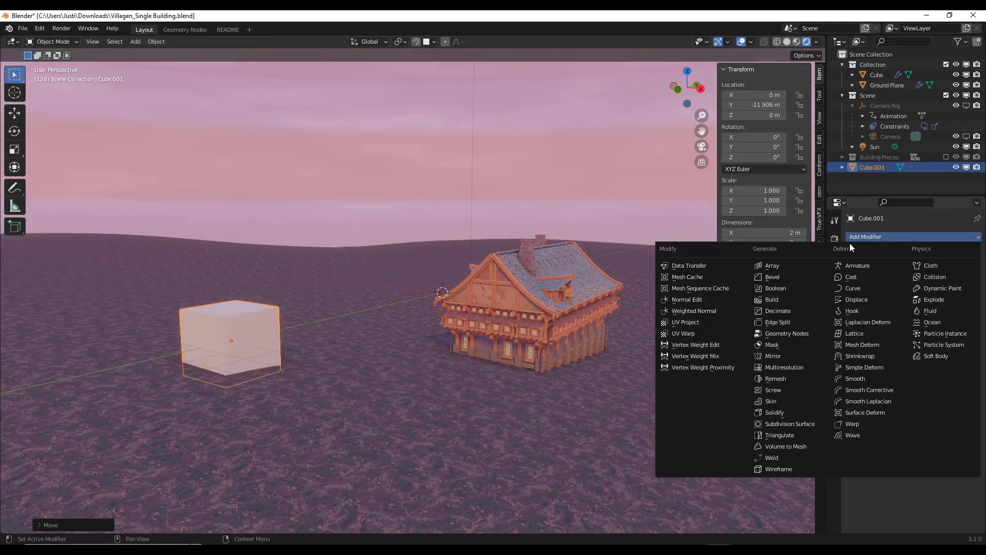
pyautogui.click(783, 319)
pyautogui.click(857, 269)
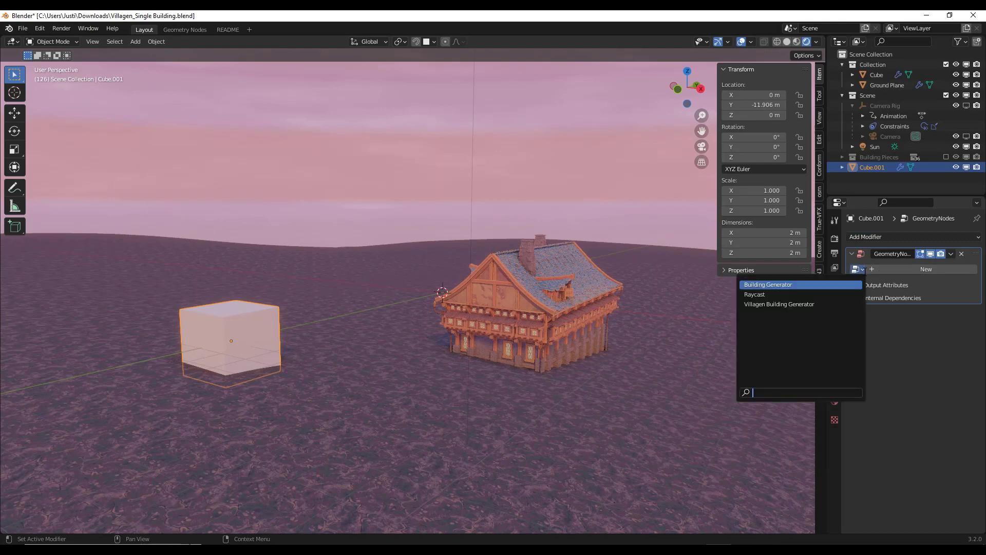
pyautogui.click(768, 284)
pyautogui.click(857, 269)
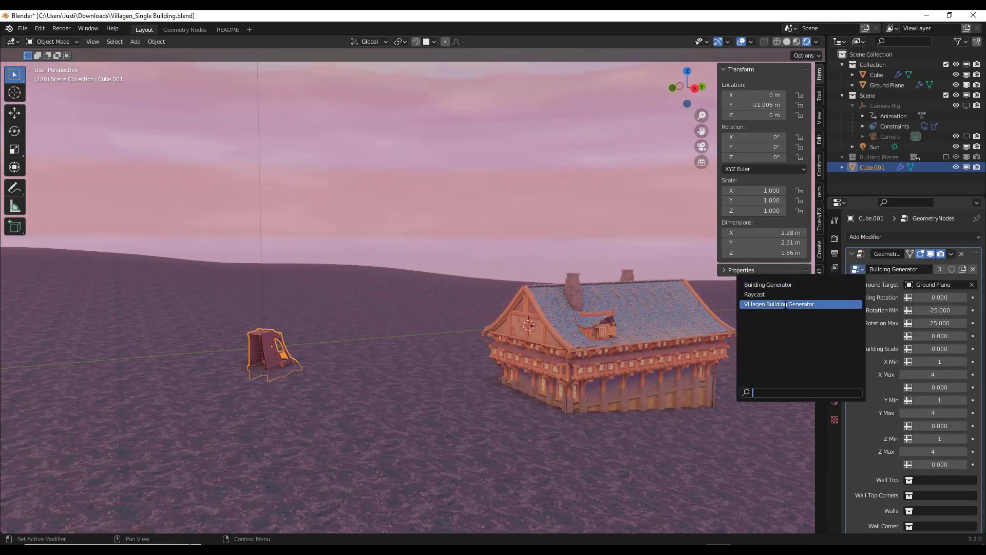
pyautogui.click(778, 304)
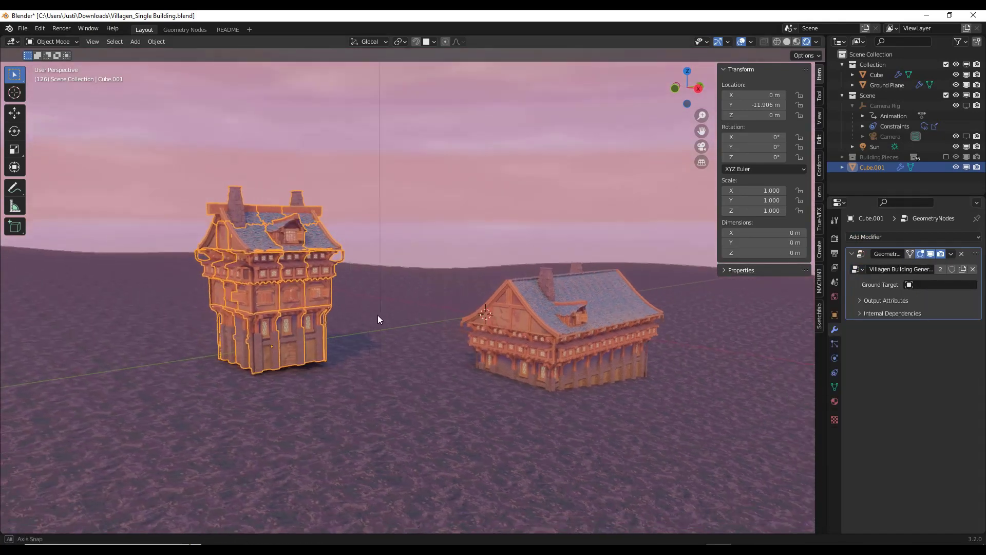
pyautogui.click(928, 284)
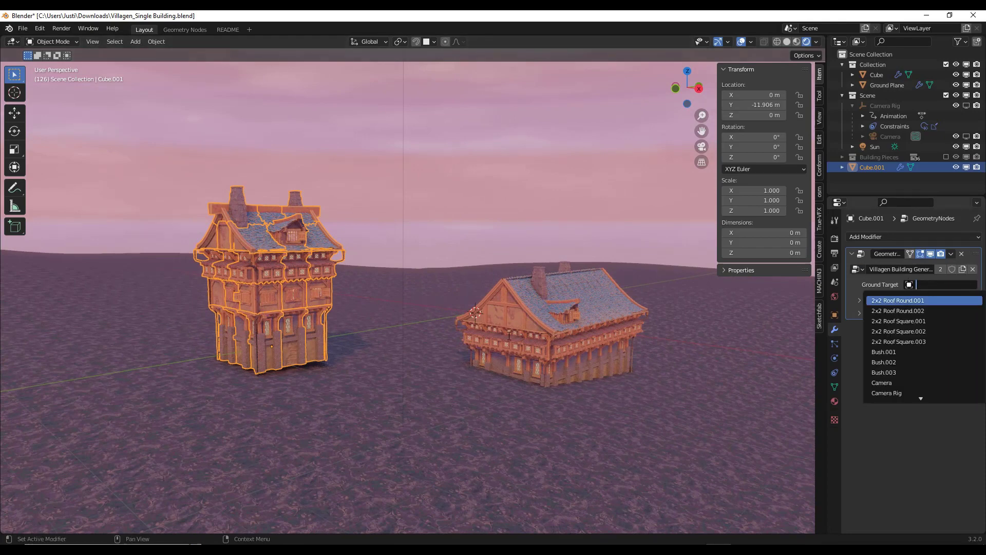
pyautogui.click(390, 391)
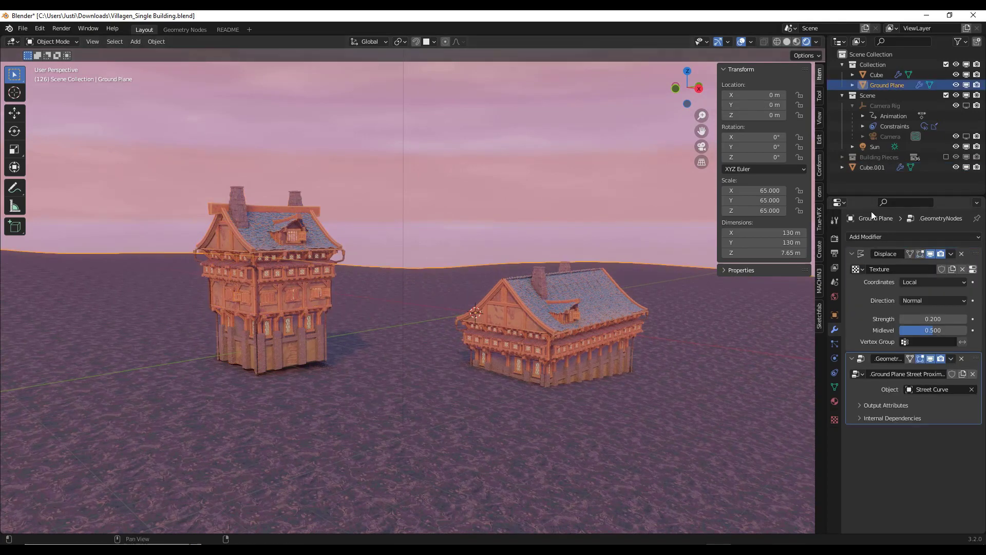
# Undo back to the newly generated building and return to Object Mode.
pyautogui.hotkey('ctrl', 'z')
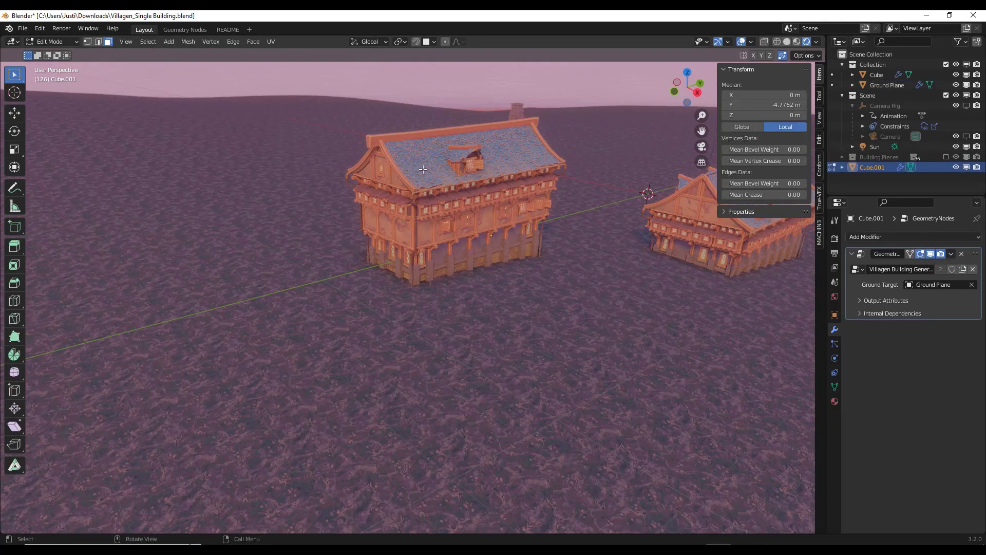
pyautogui.scroll(3, 477, 222)
pyautogui.scroll(-2, 463, 212)
pyautogui.scroll(2, 504, 134)
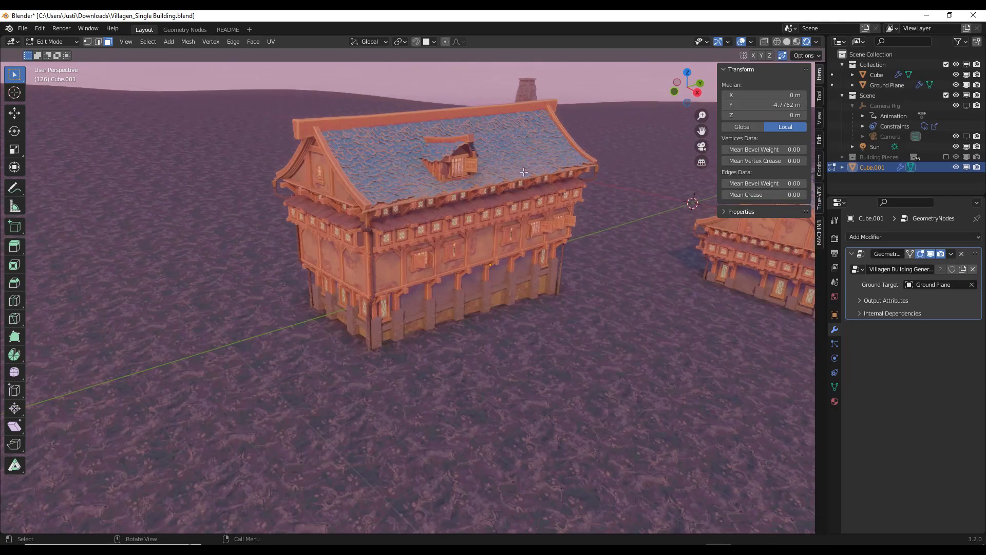
pyautogui.scroll(-3, 519, 254)
pyautogui.scroll(2, 520, 239)
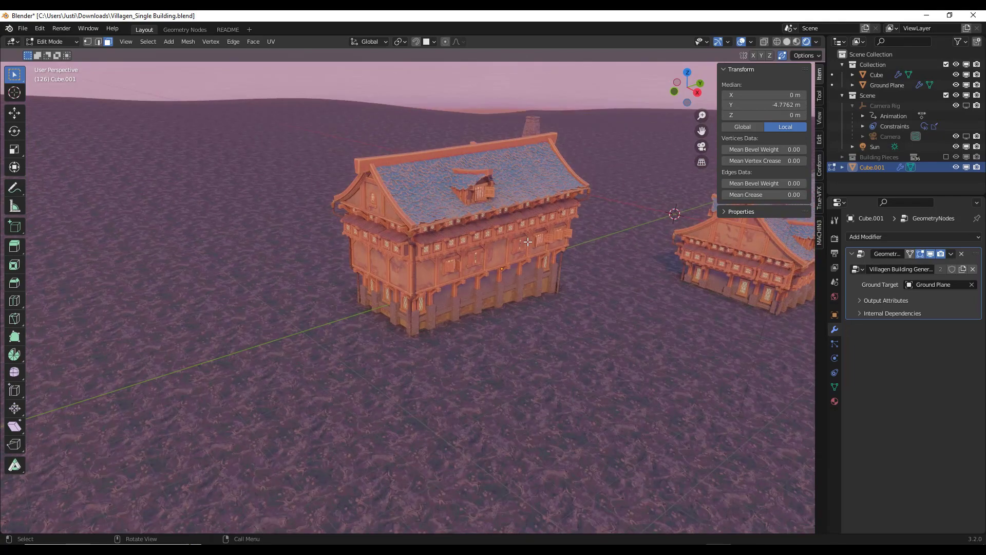
pyautogui.press('Tab')
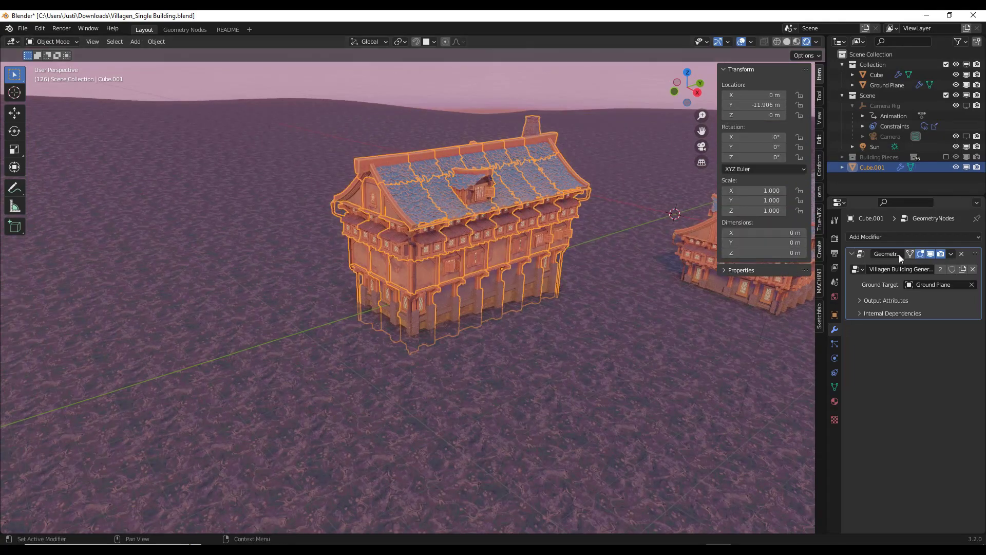
# With the modifier hidden, extrude the box's end face into a long wing.
pyautogui.click(930, 254)
pyautogui.press('Tab')
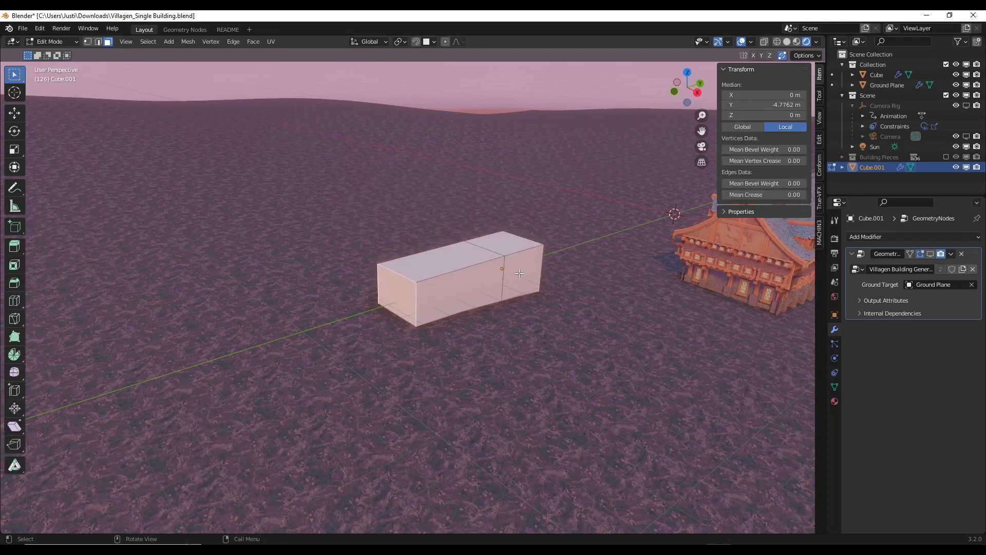
pyautogui.click(529, 274)
pyautogui.press('e')
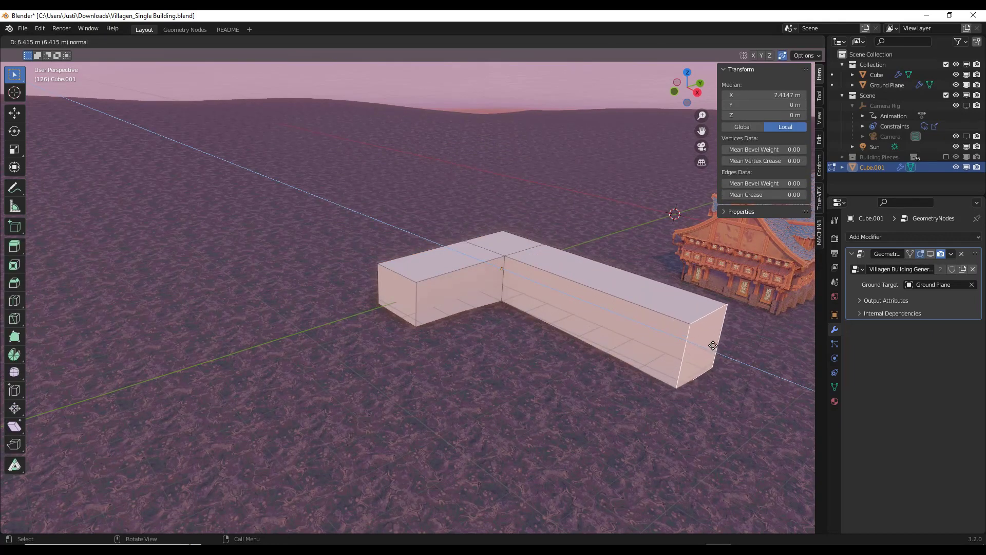
pyautogui.click(770, 282)
pyautogui.click(930, 254)
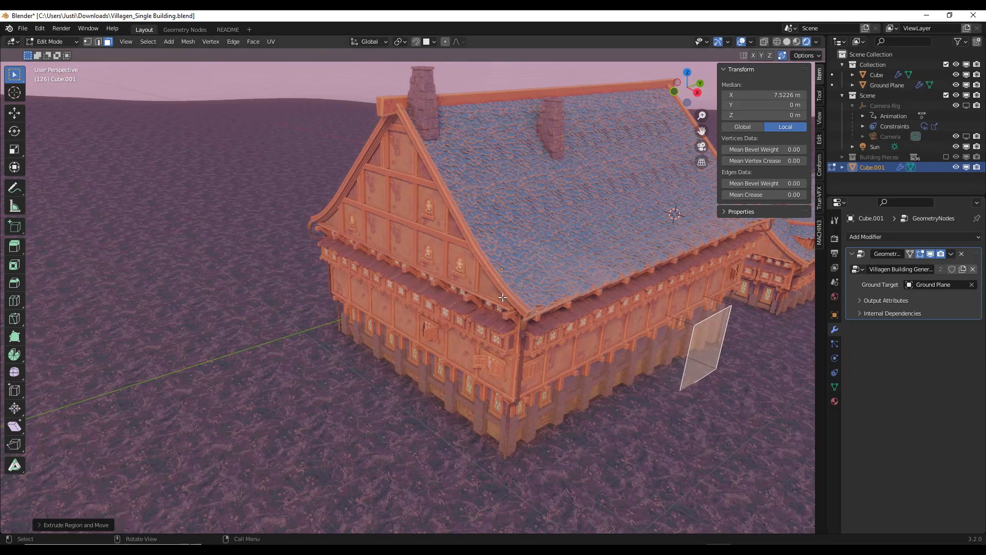
# Extrude a top face upward to raise one section of the building higher.
pyautogui.moveTo(503, 297); pyautogui.dragTo(549, 311, button='middle')
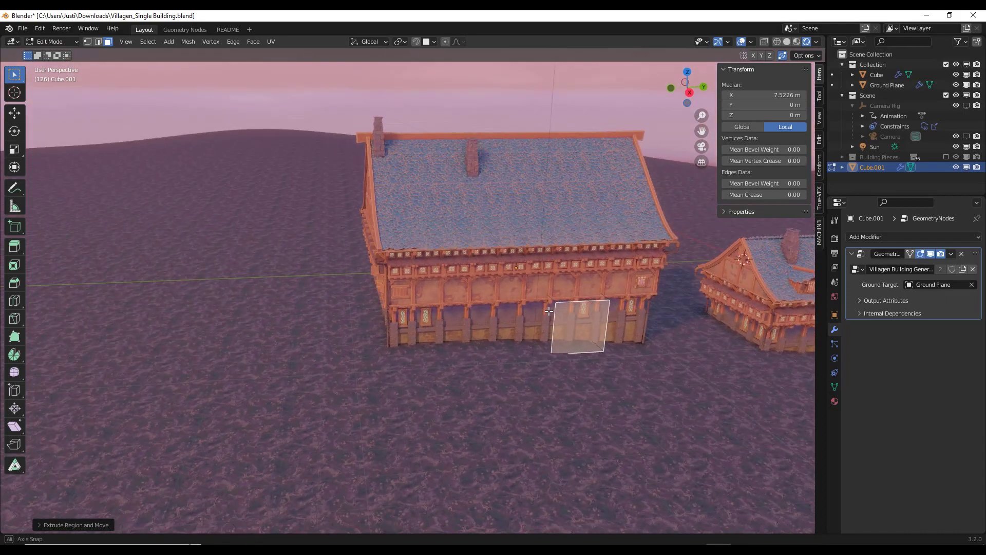
pyautogui.click(568, 297)
pyautogui.press('e')
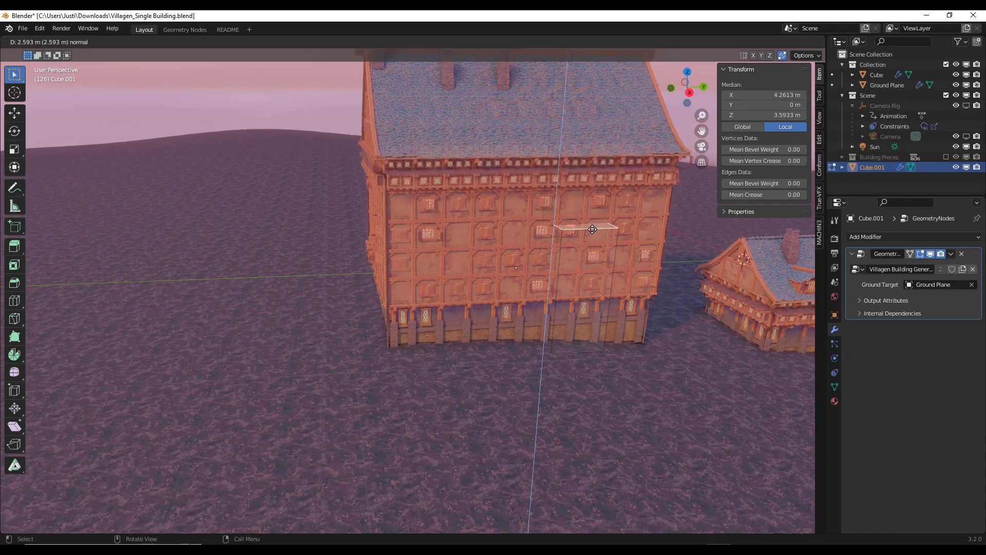
pyautogui.click(593, 264)
pyautogui.scroll(-5, 593, 265)
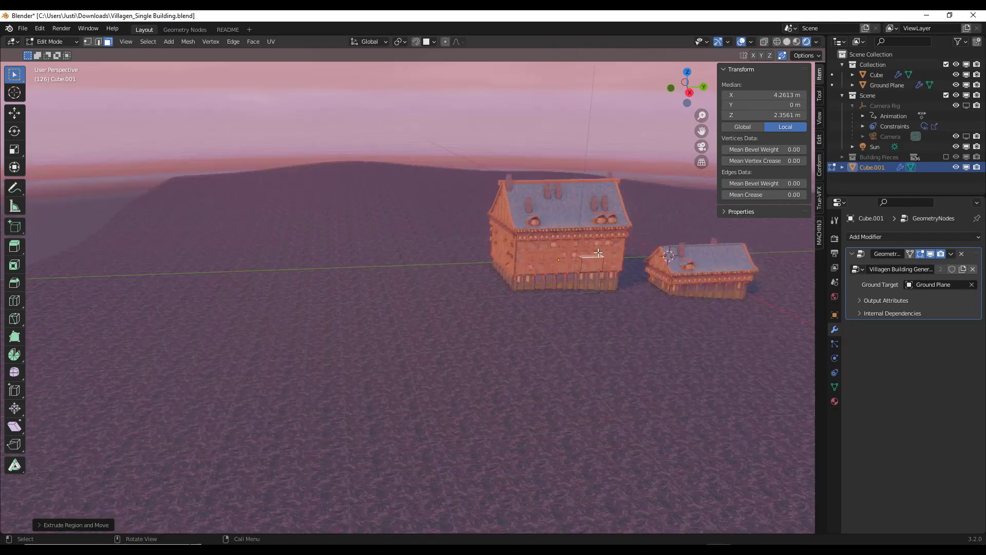
pyautogui.moveTo(593, 265); pyautogui.dragTo(643, 267, button='middle')
pyautogui.scroll(4, 643, 267)
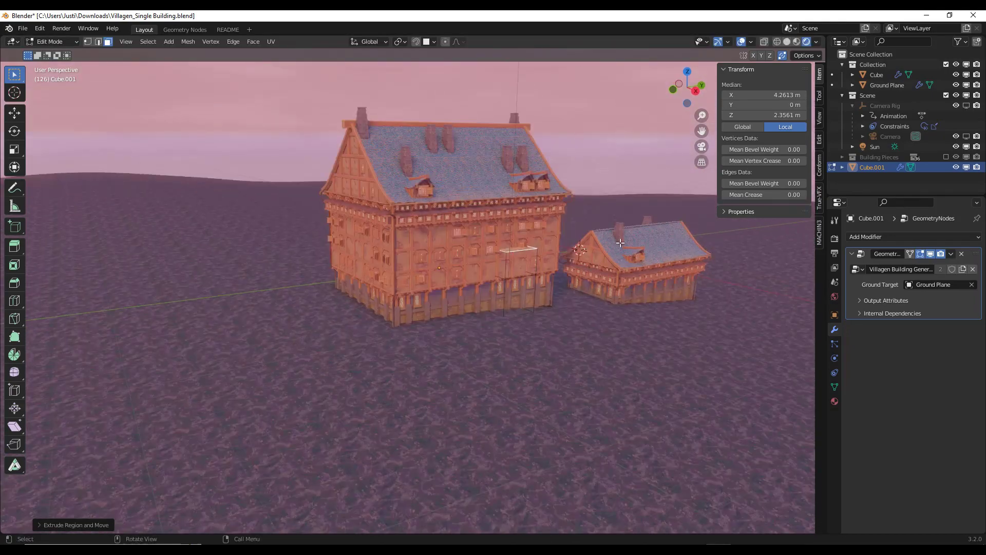
pyautogui.scroll(4, 539, 258)
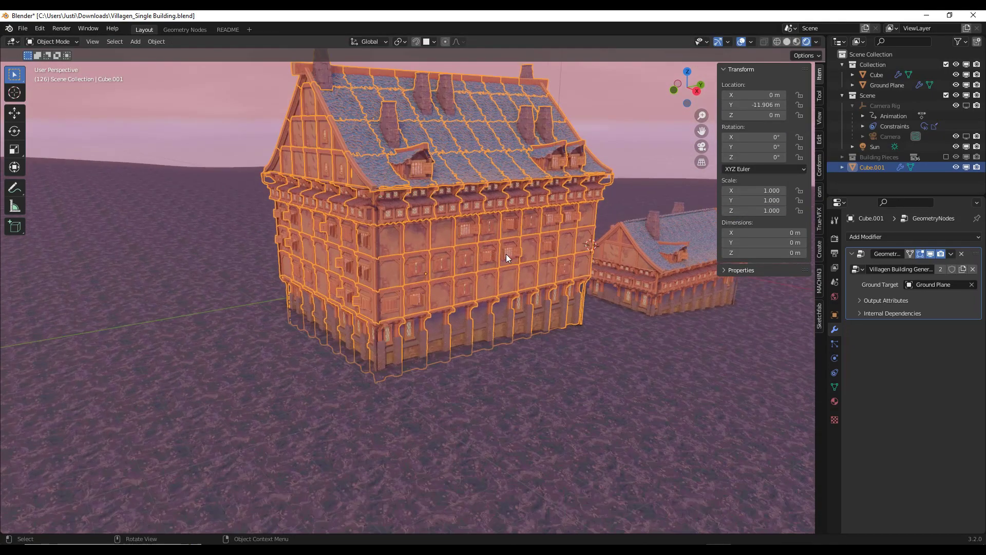
# Scale the building down to about a quarter size and apply the scale.
pyautogui.press('Tab')
pyautogui.press('s')
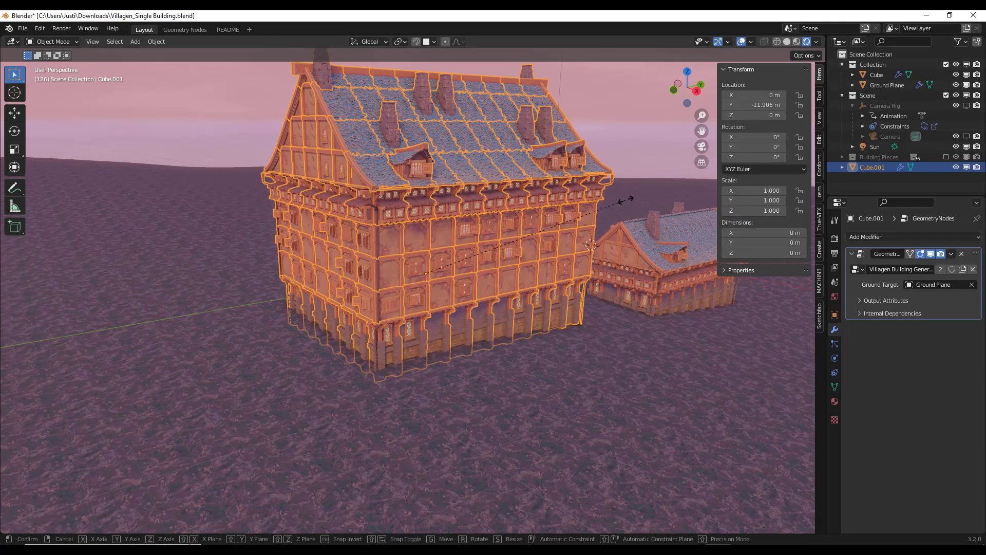
pyautogui.click(473, 255)
pyautogui.press('KP_Decimal')
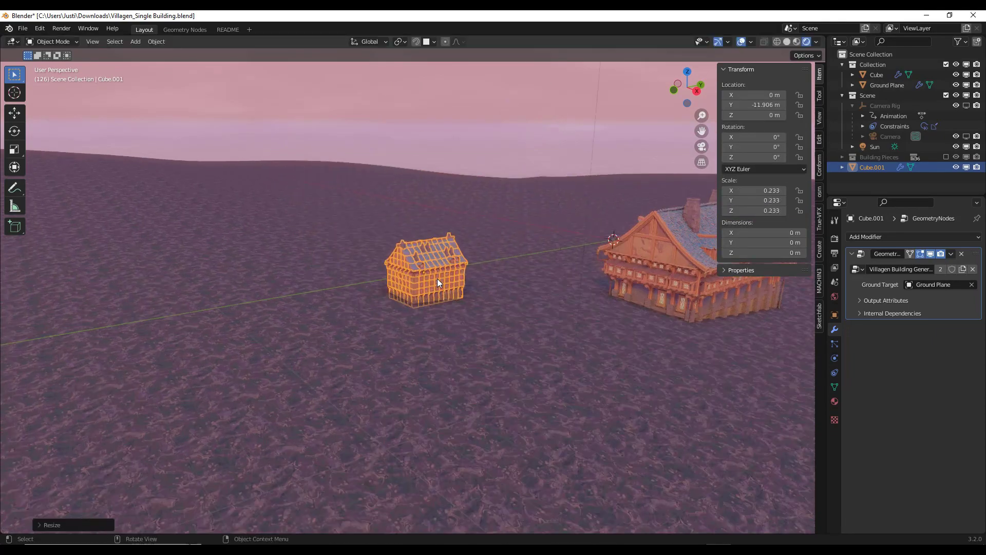
pyautogui.click(152, 42)
pyautogui.moveTo(165, 95)
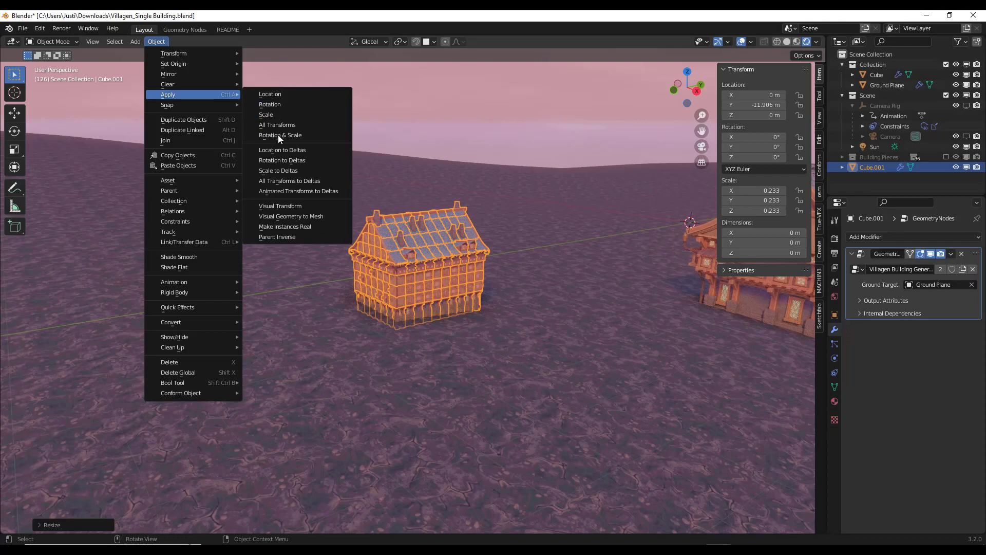
pyautogui.click(278, 135)
pyautogui.moveTo(539, 244); pyautogui.dragTo(394, 249, button='middle')
# Stretch the house to 2.913 along X and apply rotation and scale.
pyautogui.press('s')
pyautogui.press('x')
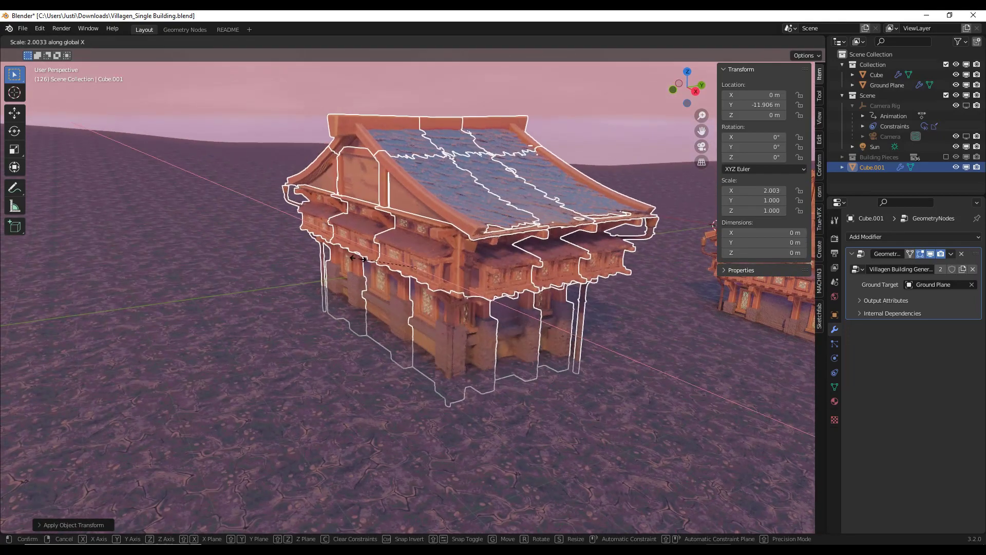
pyautogui.click(271, 118)
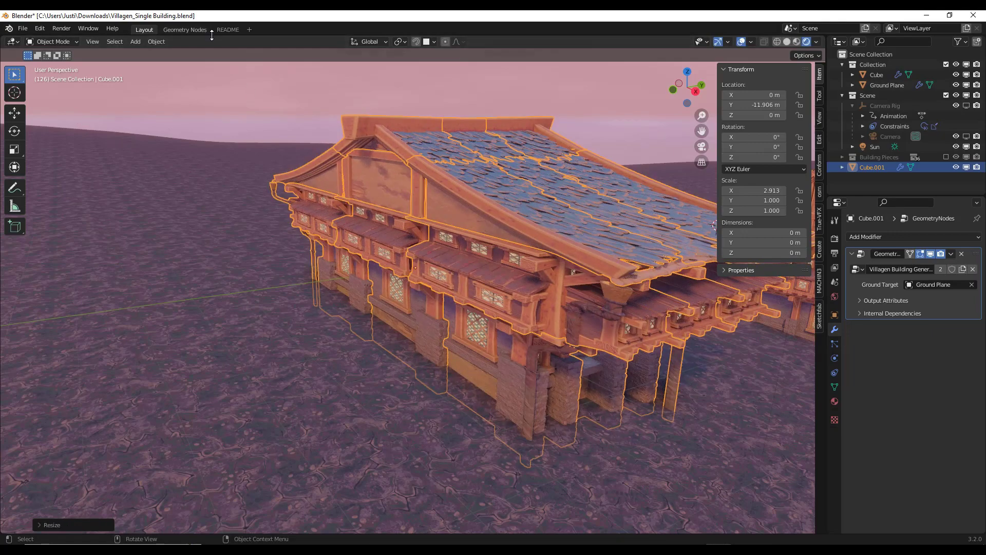
pyautogui.click(156, 41)
pyautogui.moveTo(183, 94)
pyautogui.click(273, 135)
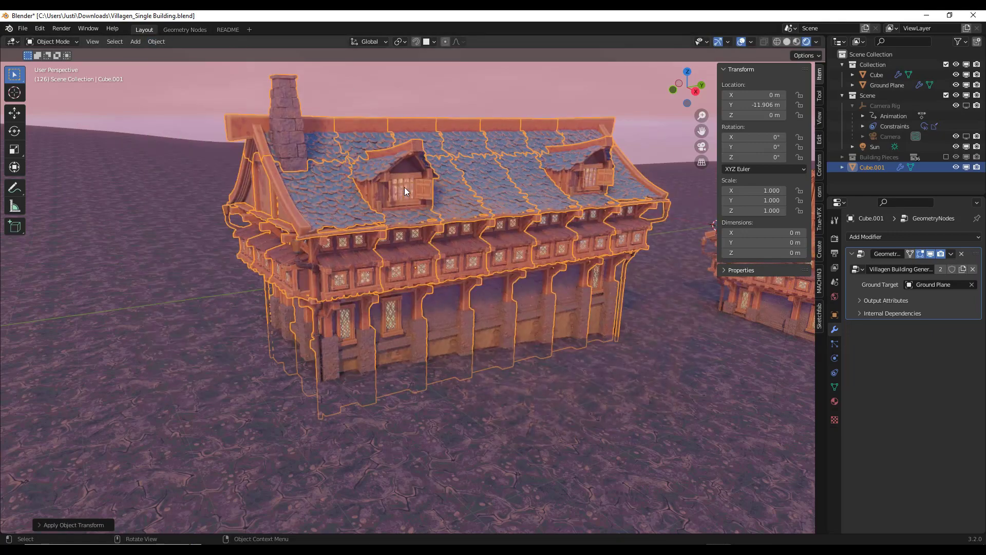
pyautogui.moveTo(482, 250); pyautogui.dragTo(639, 321, button='middle')
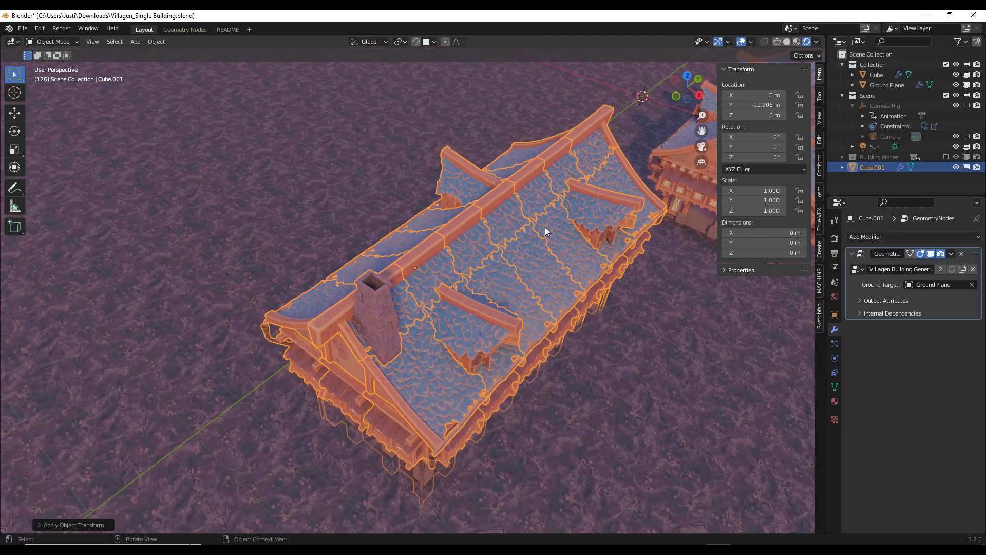
pyautogui.scroll(-4, 545, 227)
pyautogui.moveTo(491, 217); pyautogui.dragTo(526, 212, button='middle')
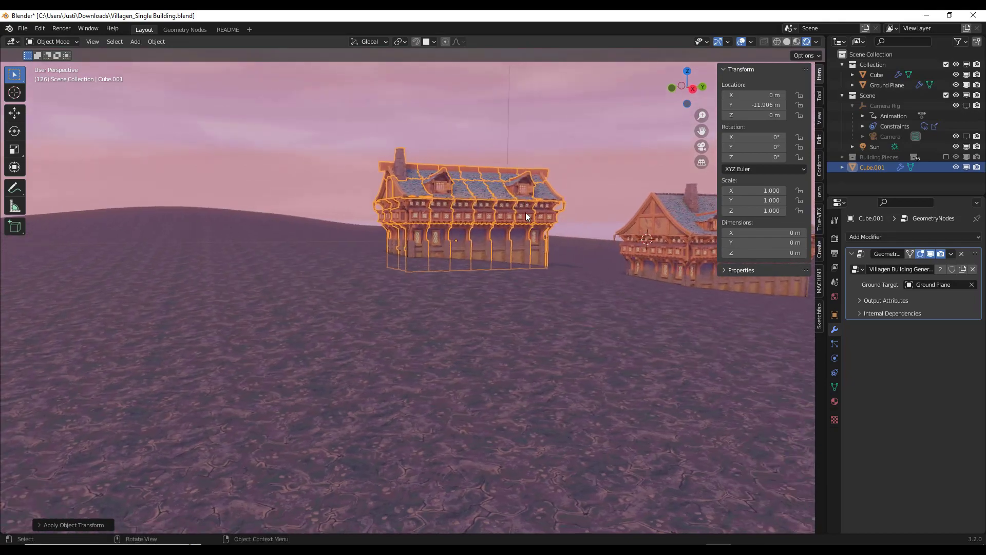
pyautogui.scroll(2, 526, 212)
pyautogui.scroll(2, 528, 211)
pyautogui.scroll(2, 510, 200)
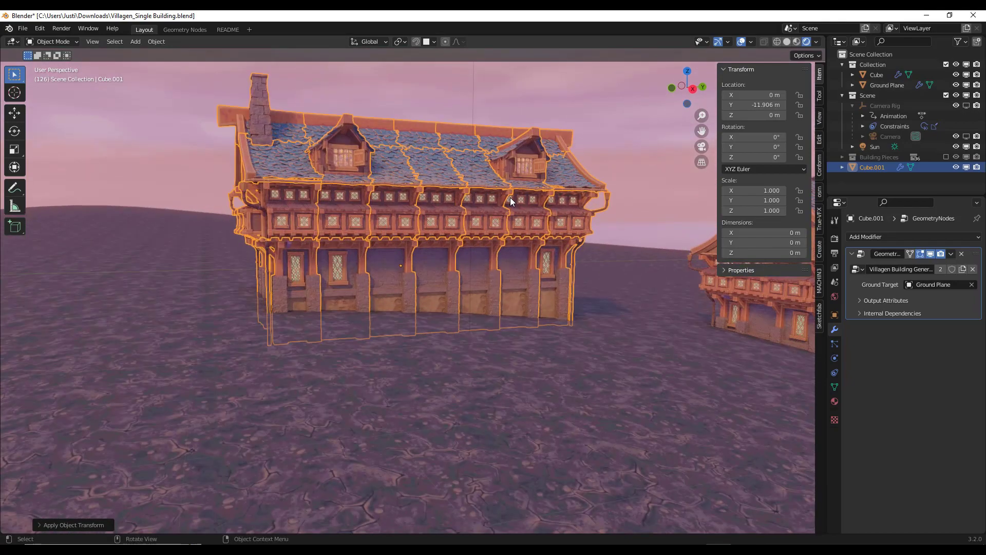